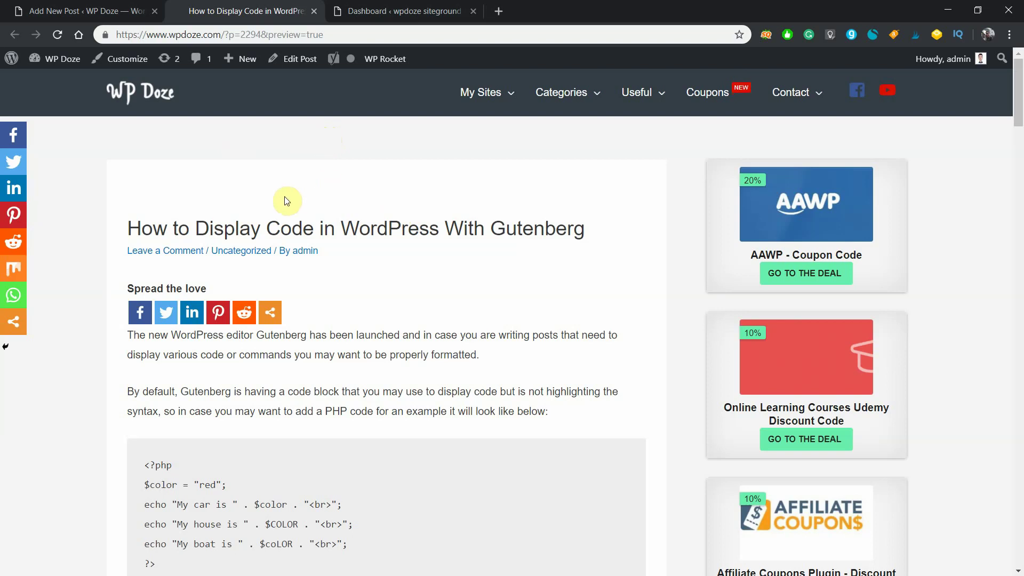
Scroll through the article's recommended syntax highlighter plugins
scroll(443, 200, "down", 1)
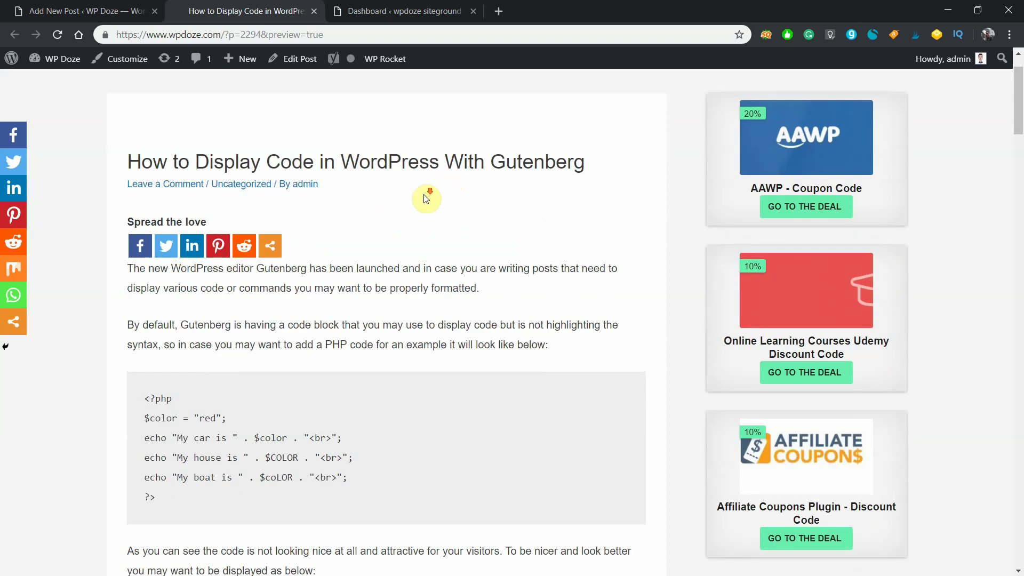
scroll(423, 201, "down", 2)
scroll(425, 195, "up", 2)
scroll(389, 213, "down", 2)
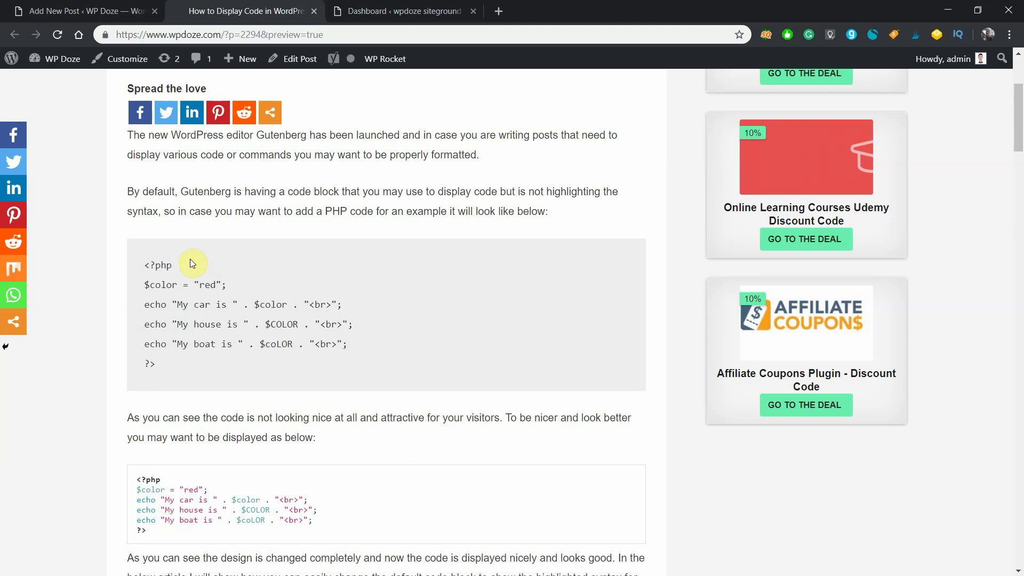
scroll(191, 258, "down", 1)
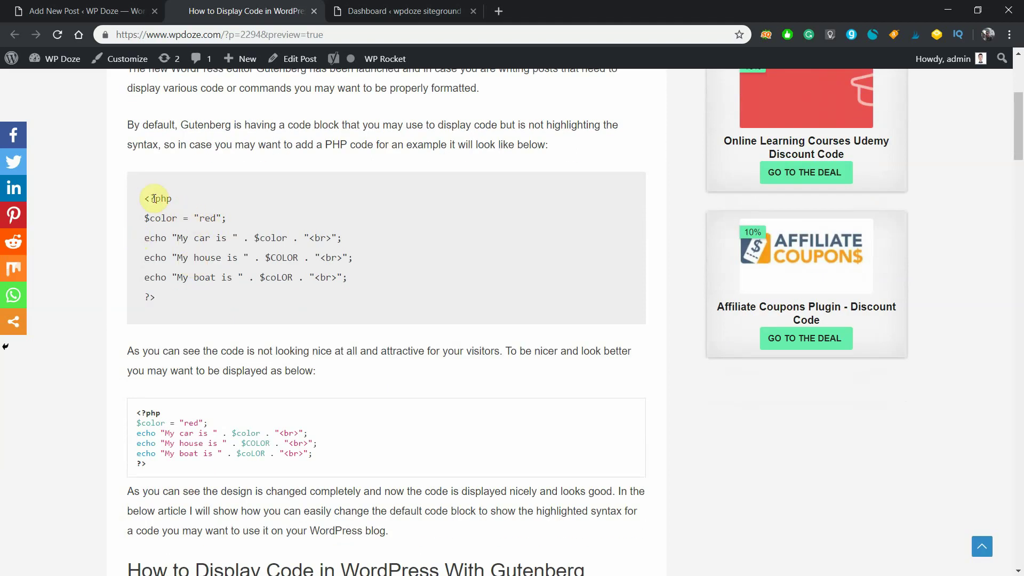
left_click(171, 226)
scroll(211, 225, "up", 1)
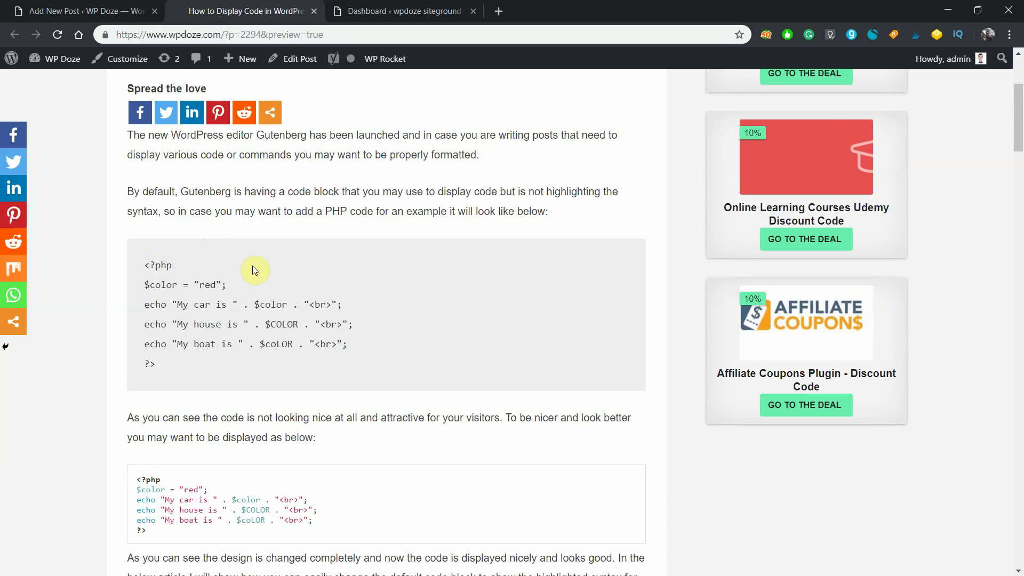
scroll(252, 265, "down", 2)
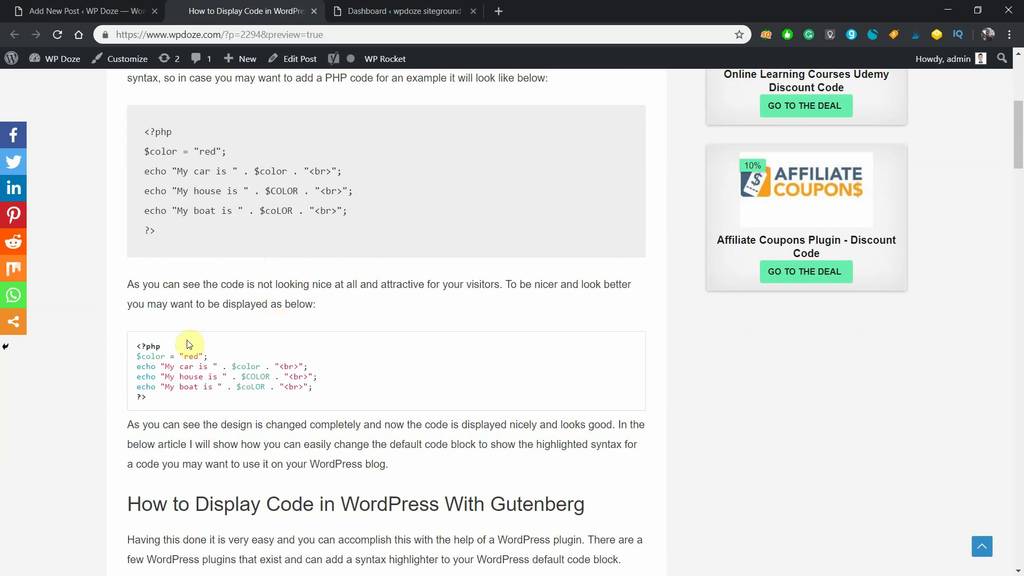
scroll(188, 344, "down", 1)
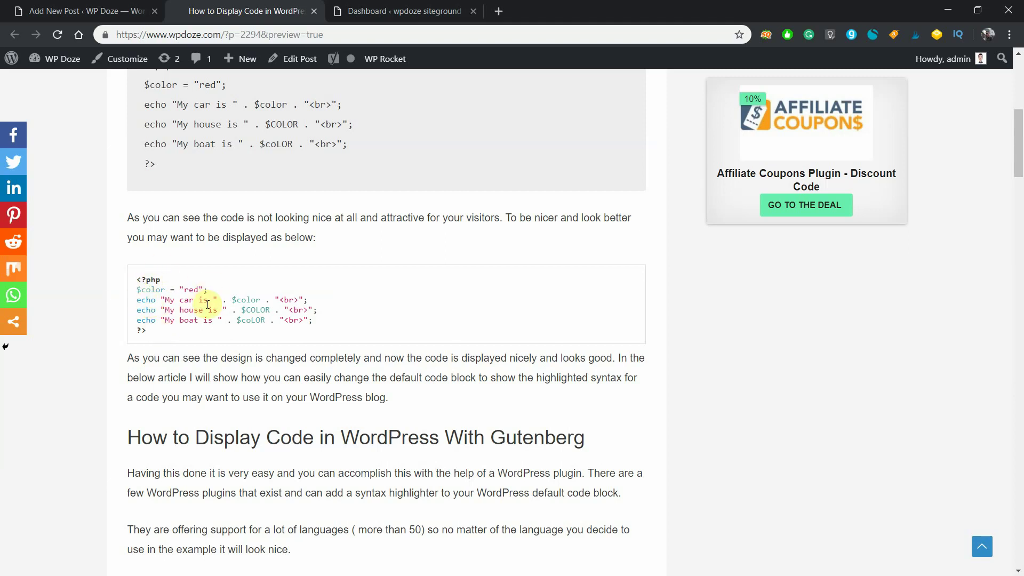
scroll(208, 304, "down", 2)
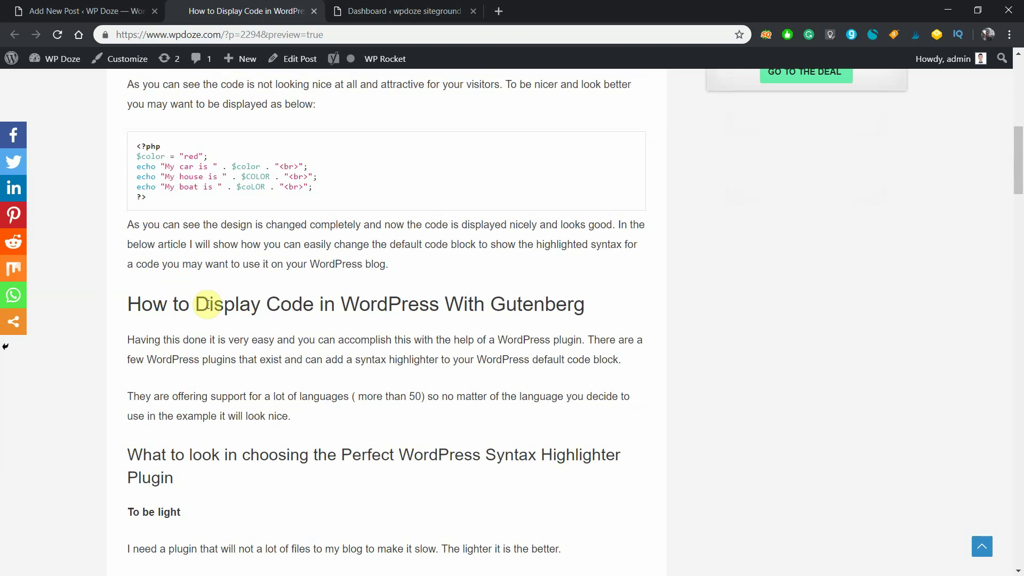
scroll(208, 304, "up", 1)
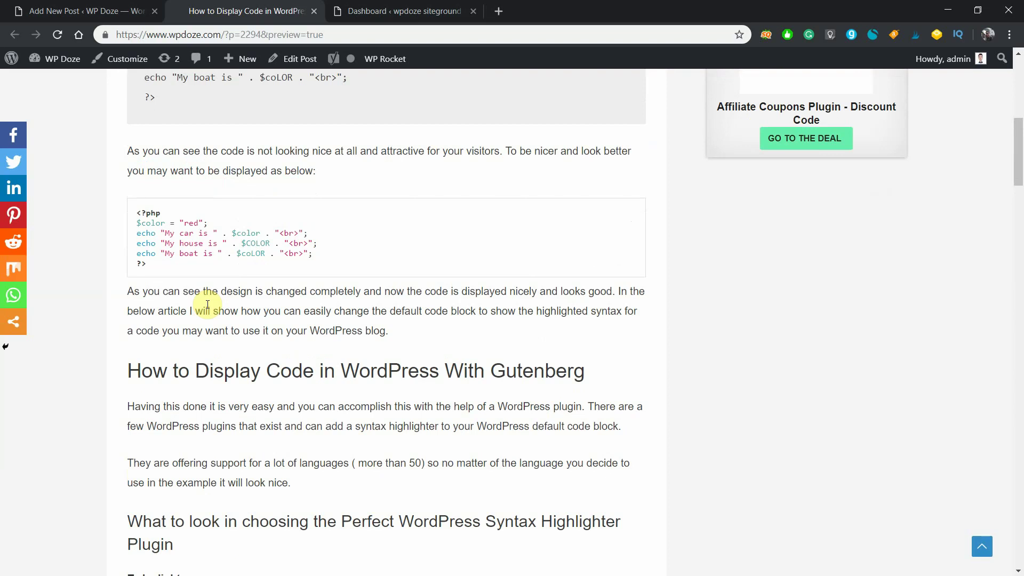
scroll(207, 304, "down", 2)
scroll(207, 304, "down", 1)
scroll(207, 304, "up", 1)
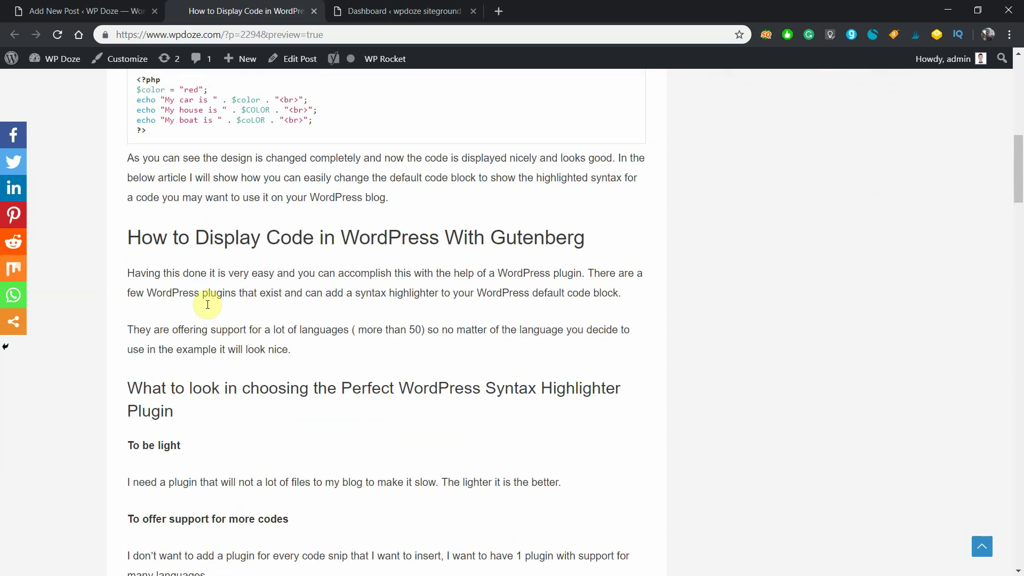
scroll(207, 304, "down", 1)
scroll(208, 304, "down", 1)
scroll(208, 304, "up", 1)
scroll(207, 304, "down", 3)
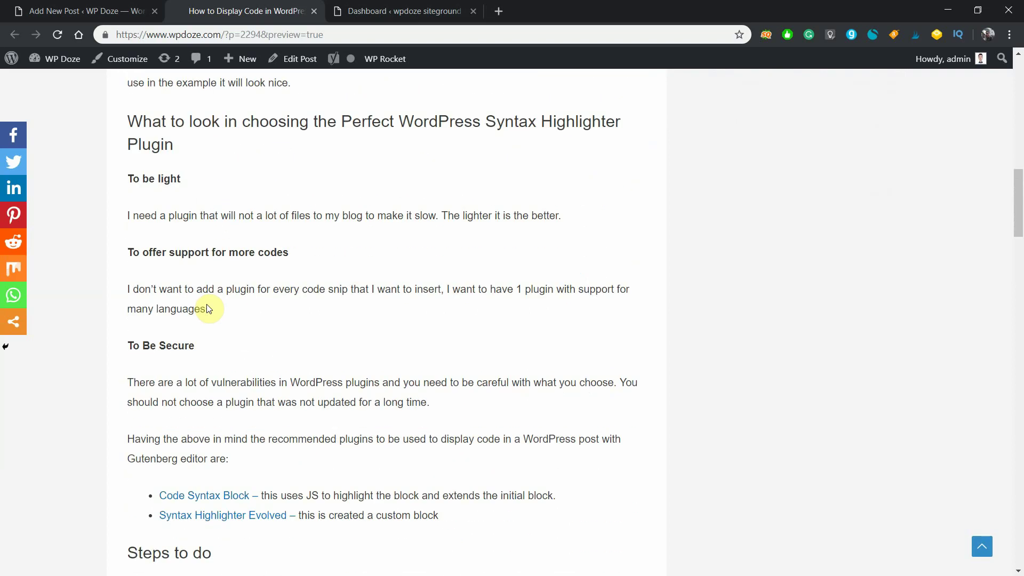
scroll(200, 305, "up", 1)
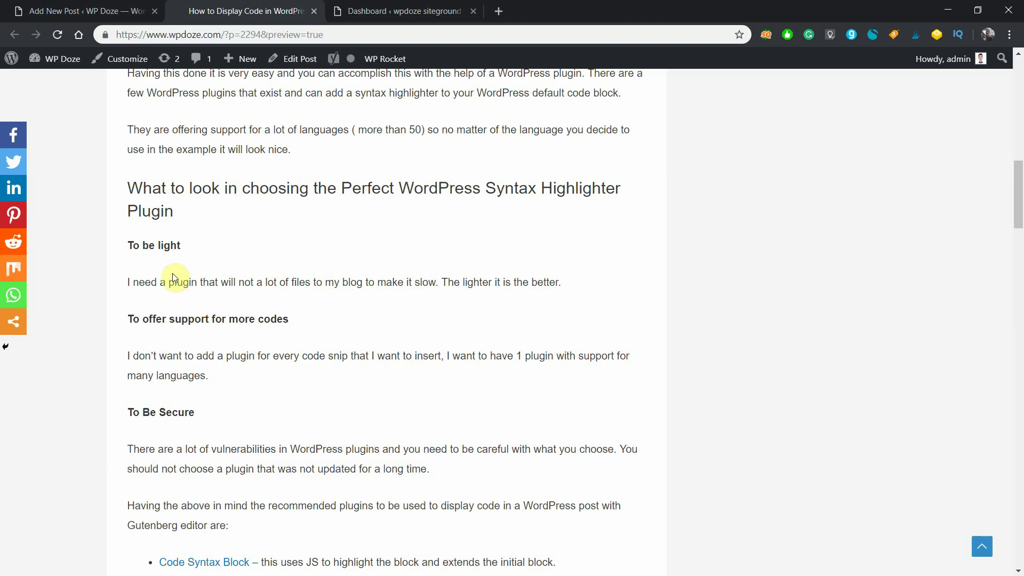
Finish reviewing the article, then bring up the wpdoze.site admin Dashboard tab
double_click(149, 245)
left_click(171, 250)
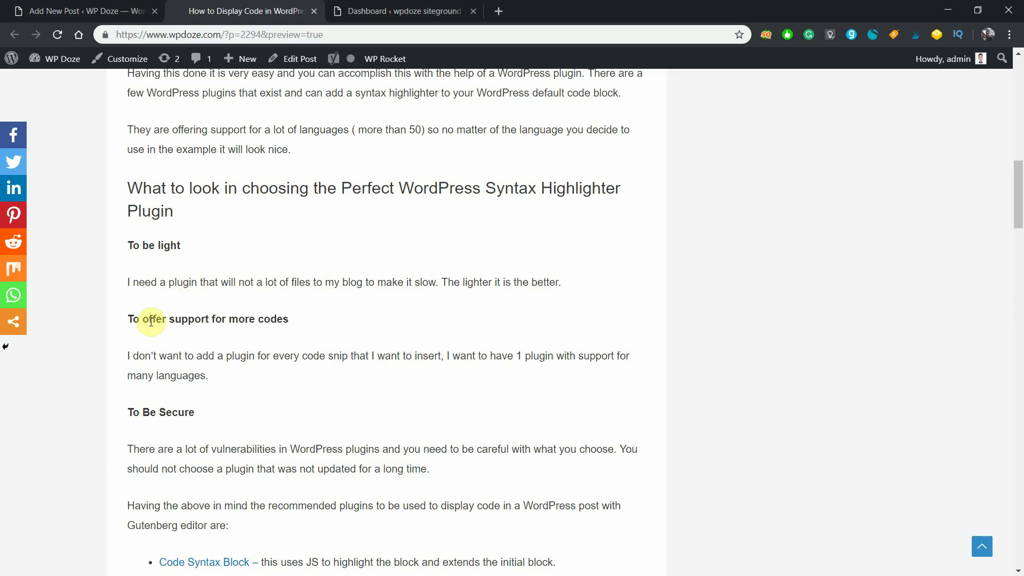
scroll(256, 321, "up", 5)
scroll(254, 323, "up", 3)
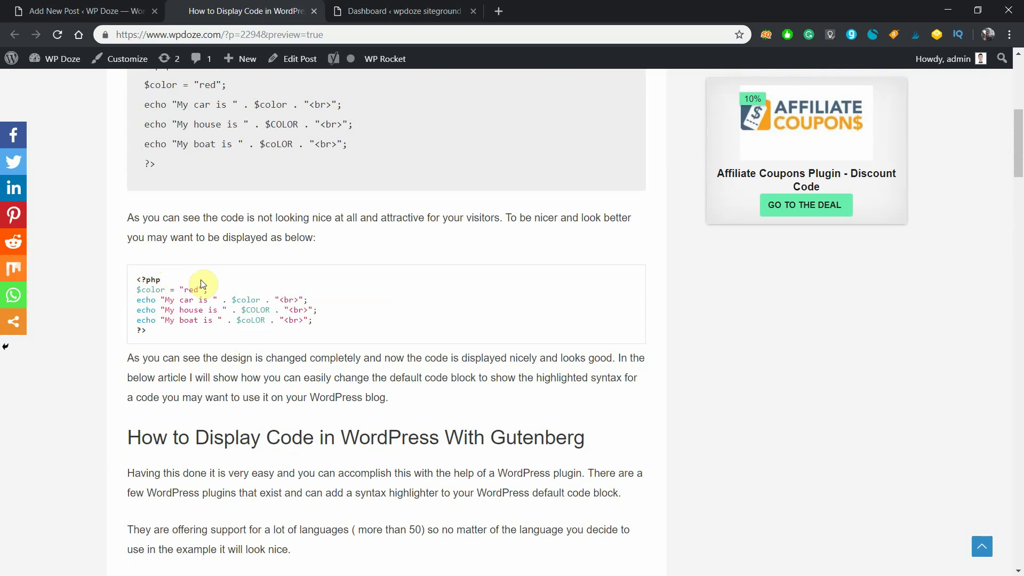
scroll(200, 279, "down", 1)
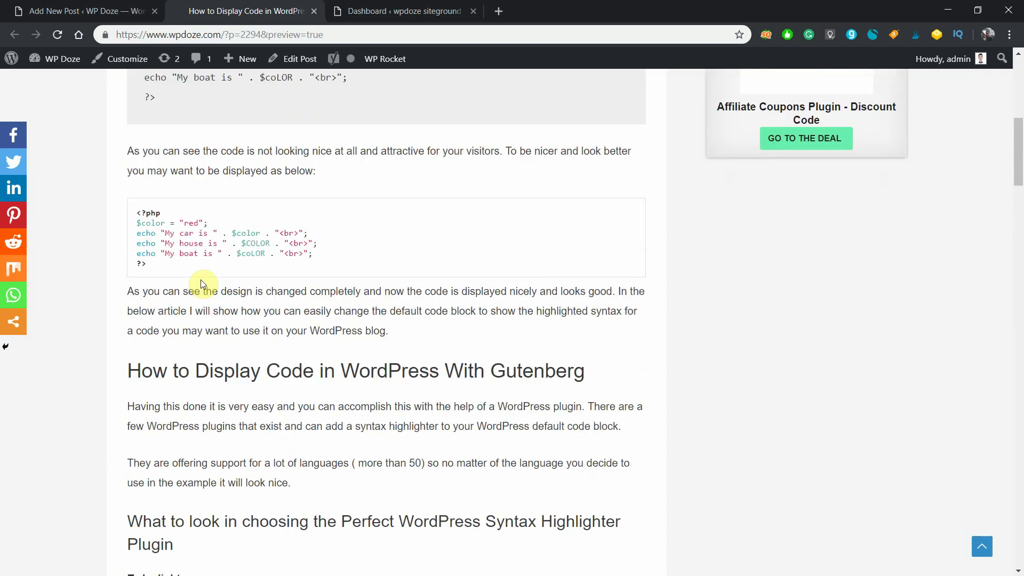
scroll(201, 280, "down", 4)
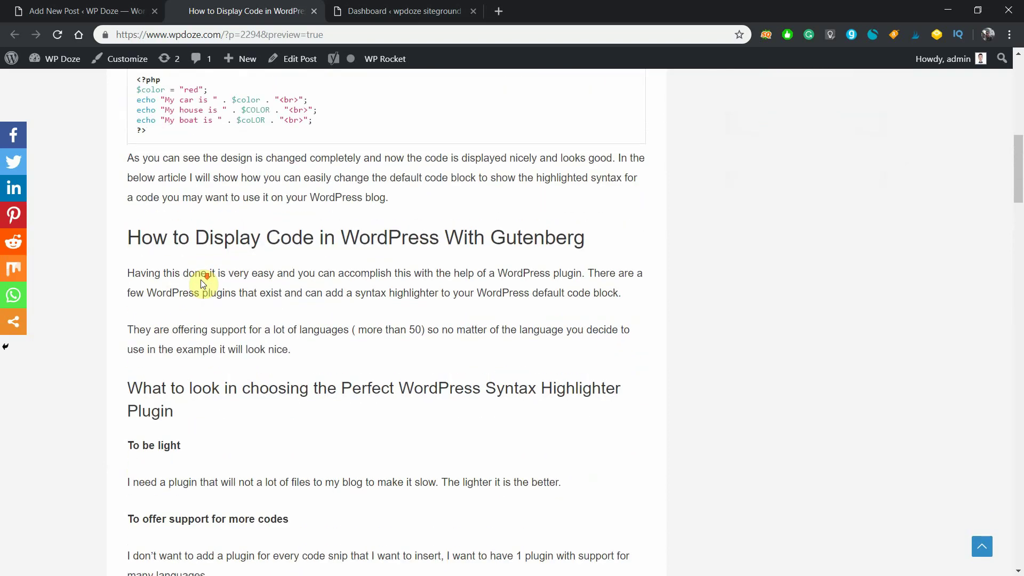
scroll(202, 283, "down", 2)
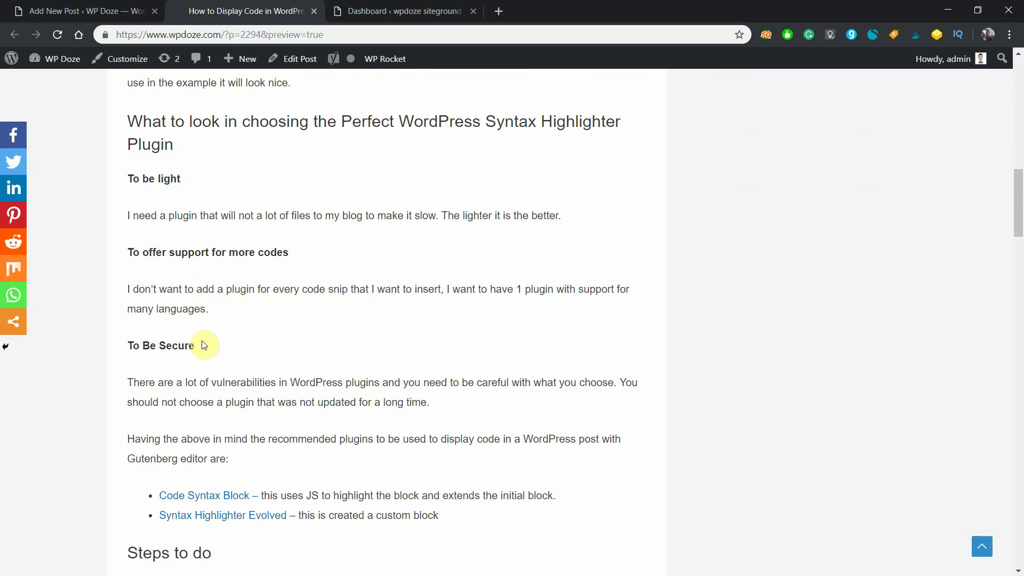
scroll(204, 345, "down", 1)
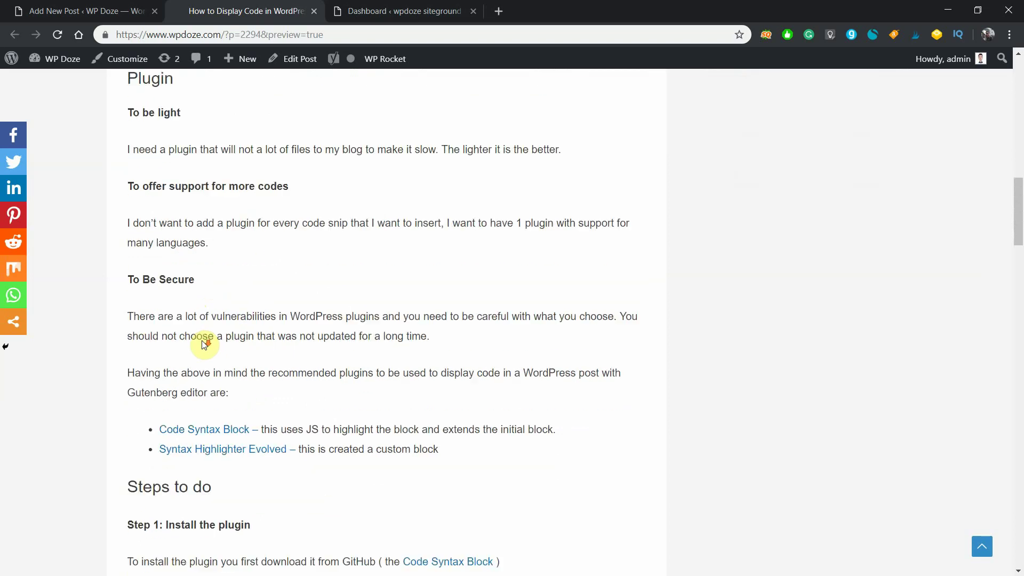
scroll(260, 323, "down", 1)
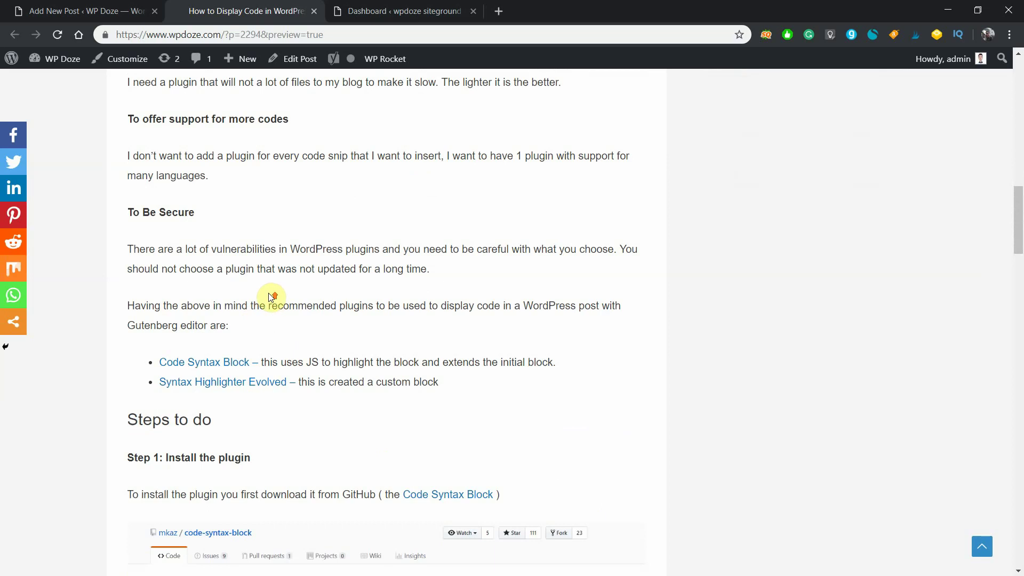
scroll(272, 297, "up", 1)
left_click(388, 9)
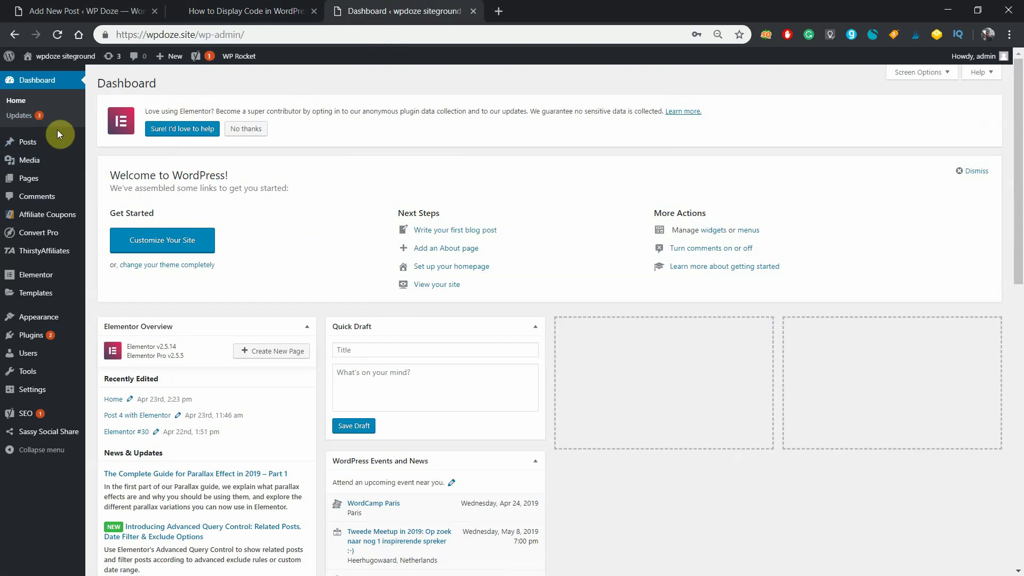
Create a new post titled 'Test post' with a 'test post' paragraph and an empty block below
mouse_move(42, 145)
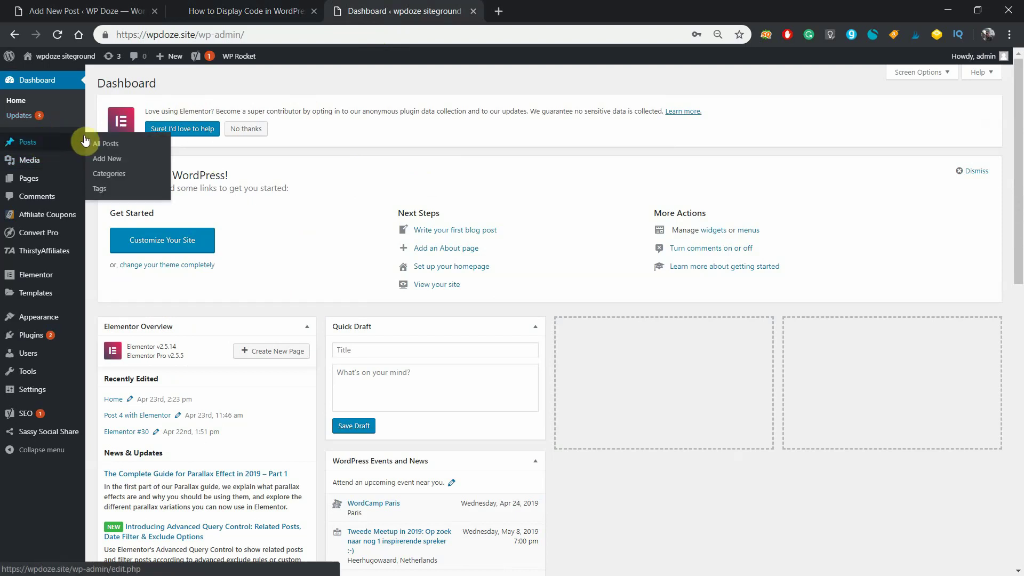
left_click(112, 160)
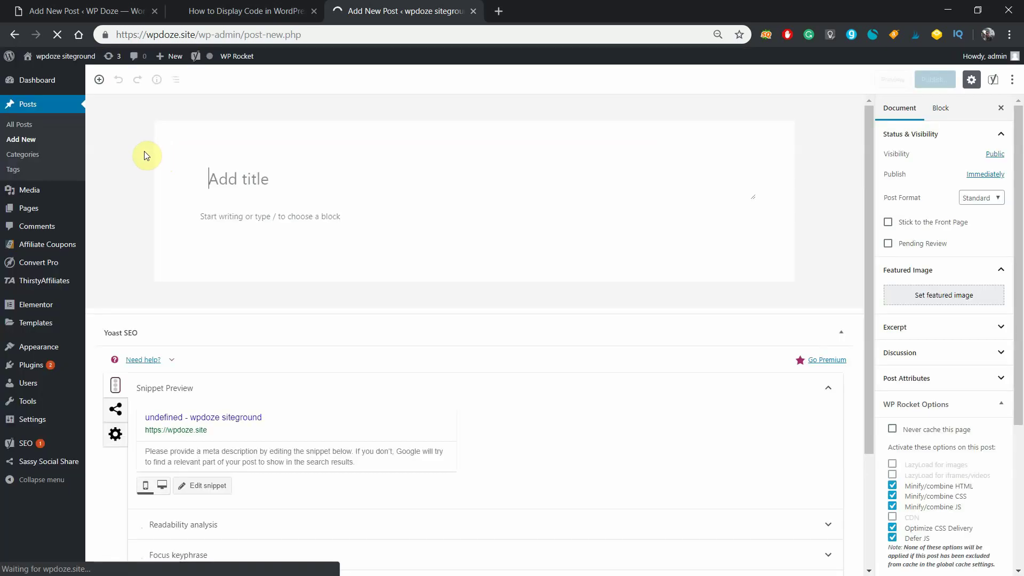
type("Te")
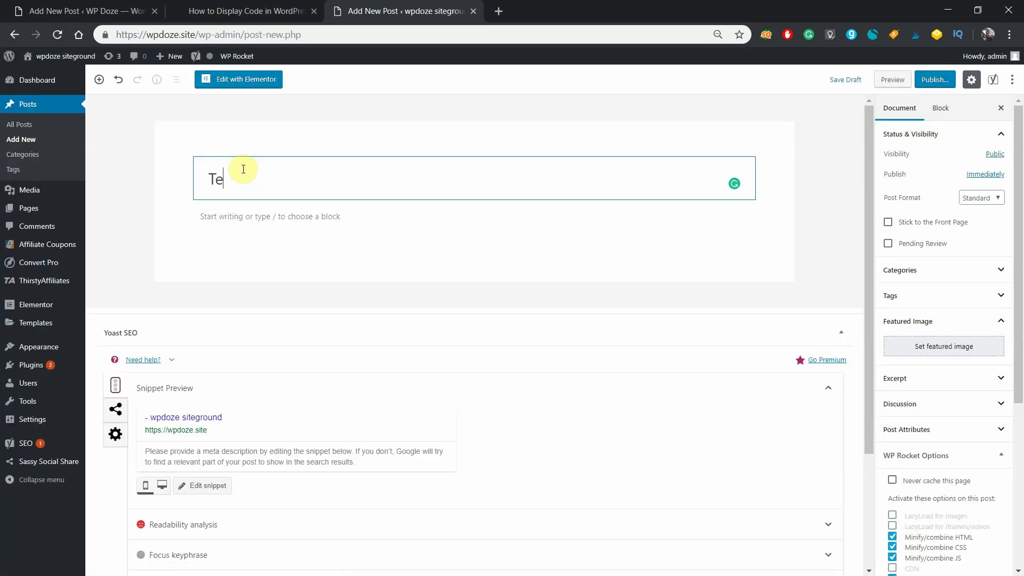
type("st post")
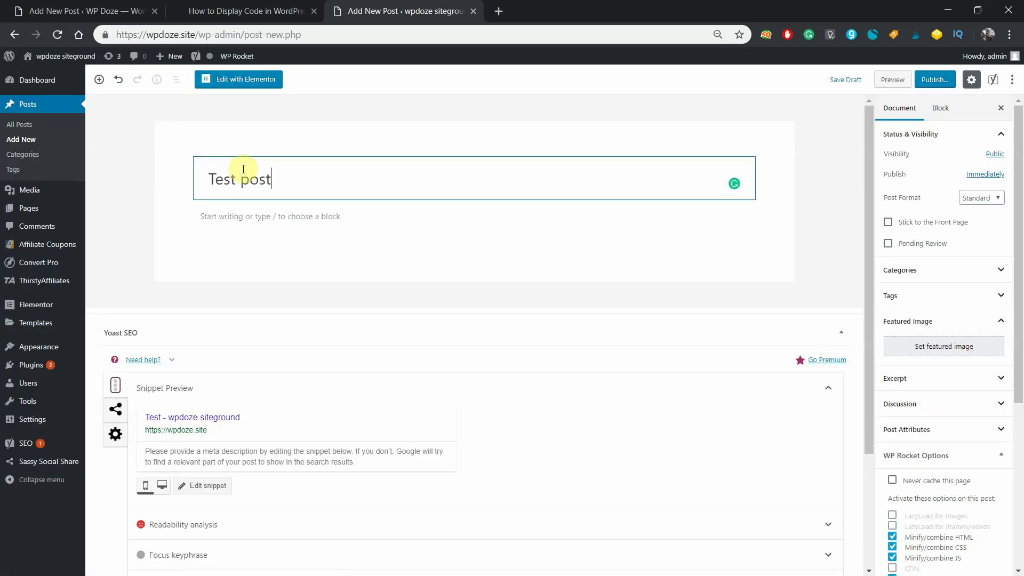
left_click(232, 214)
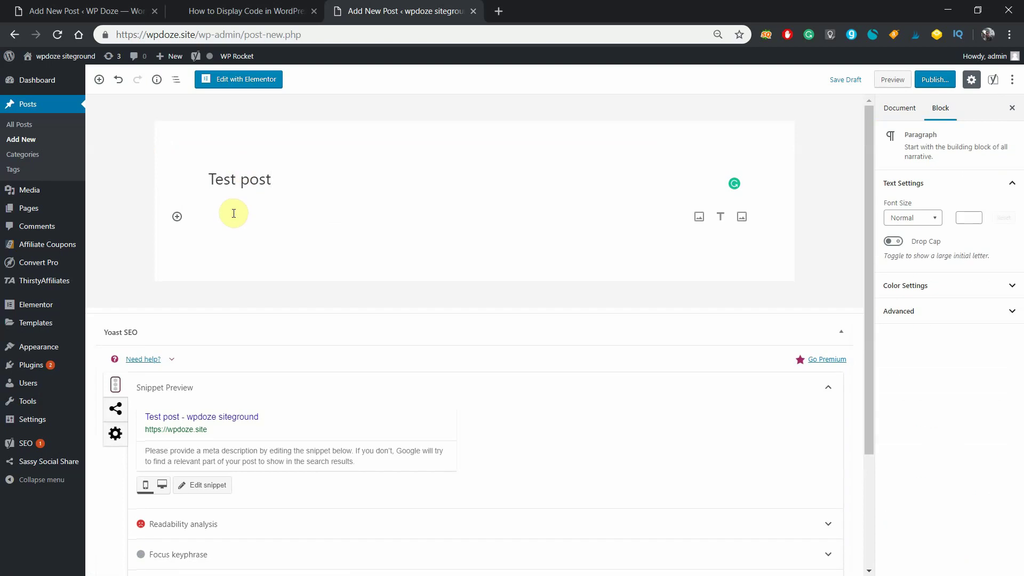
type("test post")
key("Return")
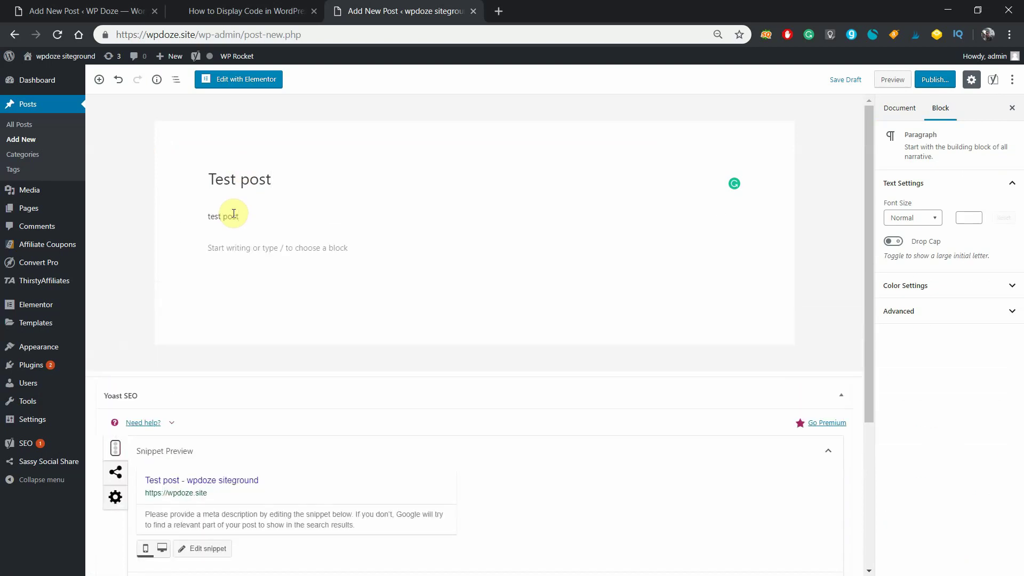
Copy the plain PHP code example from the article preview
left_click(240, 10)
scroll(269, 172, "up", 10)
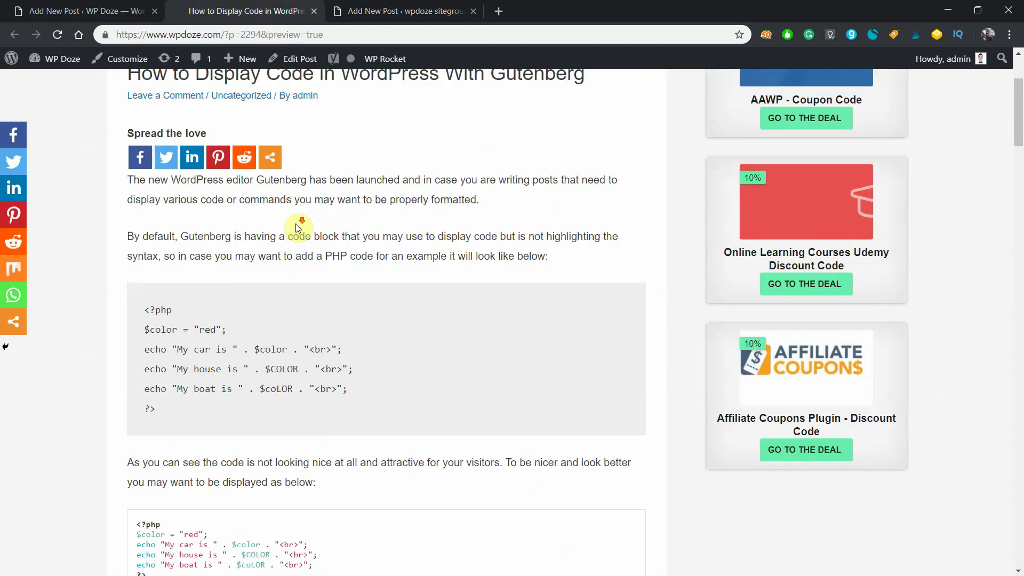
scroll(296, 223, "down", 1)
left_click(154, 367)
left_click_drag(152, 307, 145, 265)
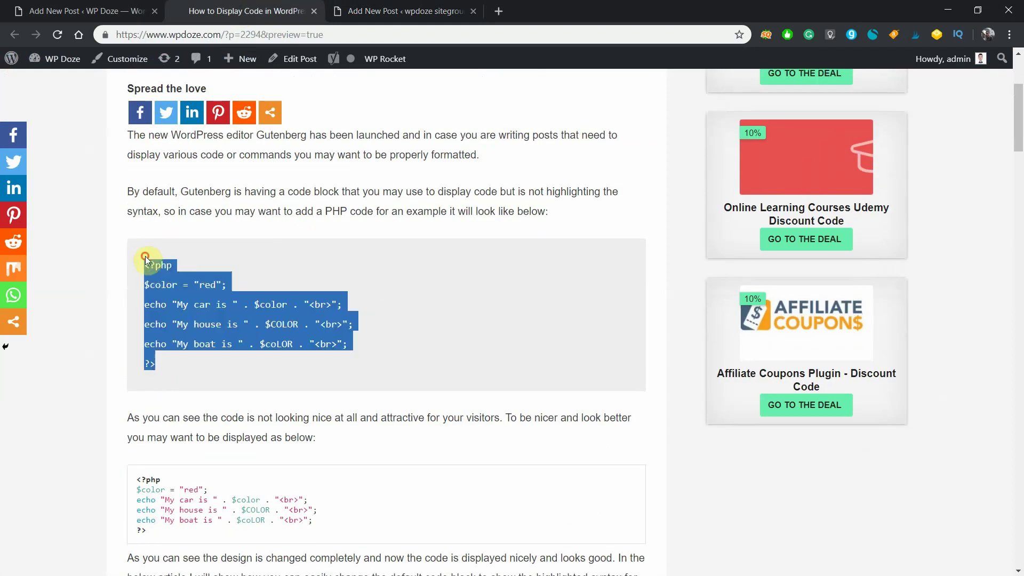
right_click(160, 270)
left_click(170, 278)
Add a Code block to the Test post and paste the PHP $color snippet into it
left_click(386, 11)
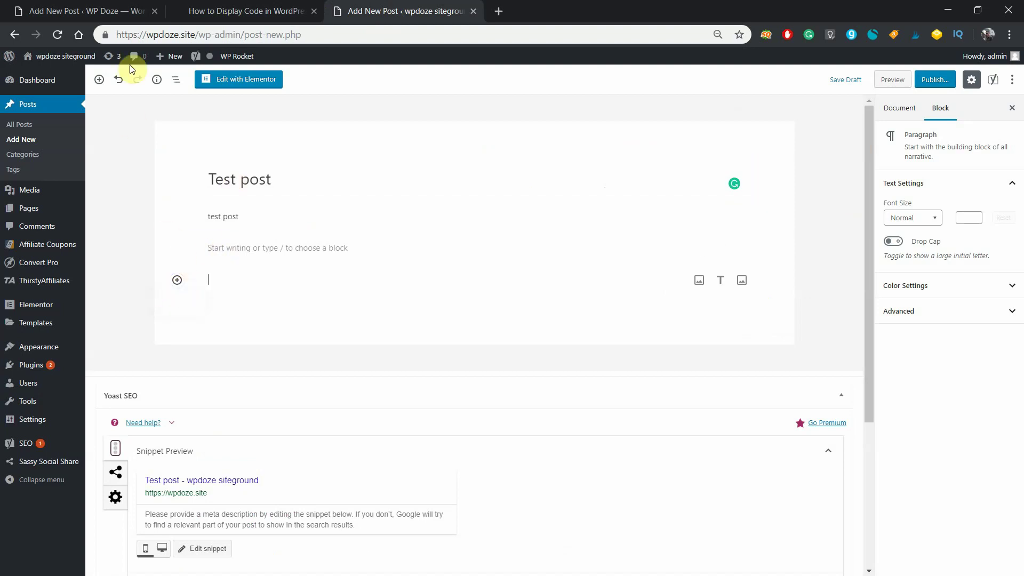
left_click(100, 80)
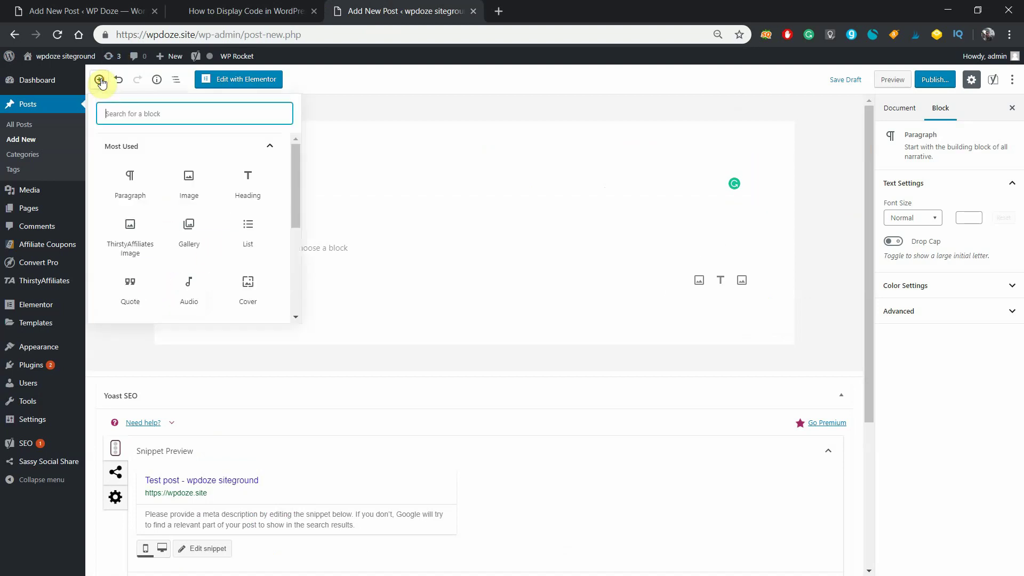
type("code")
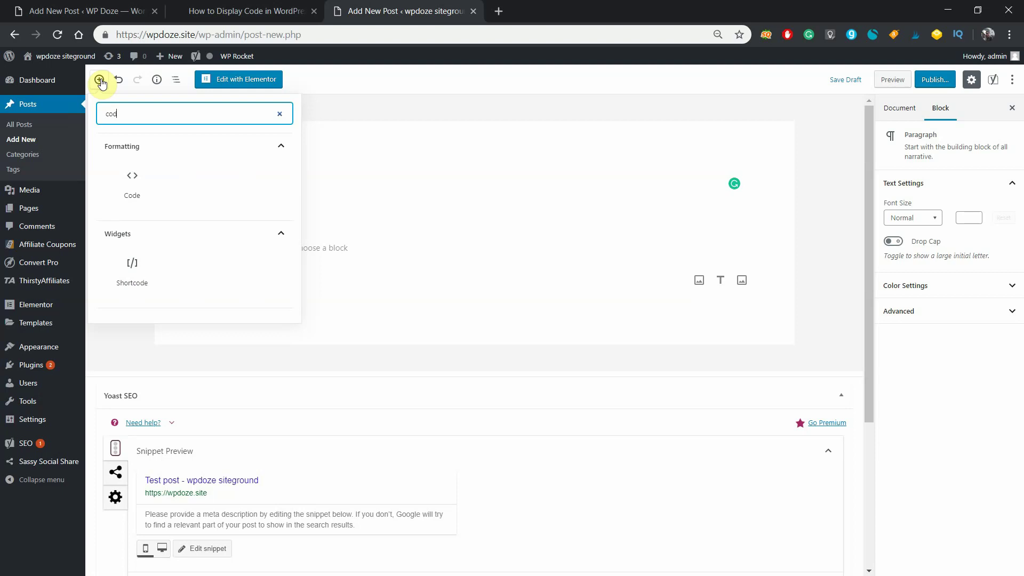
left_click(139, 190)
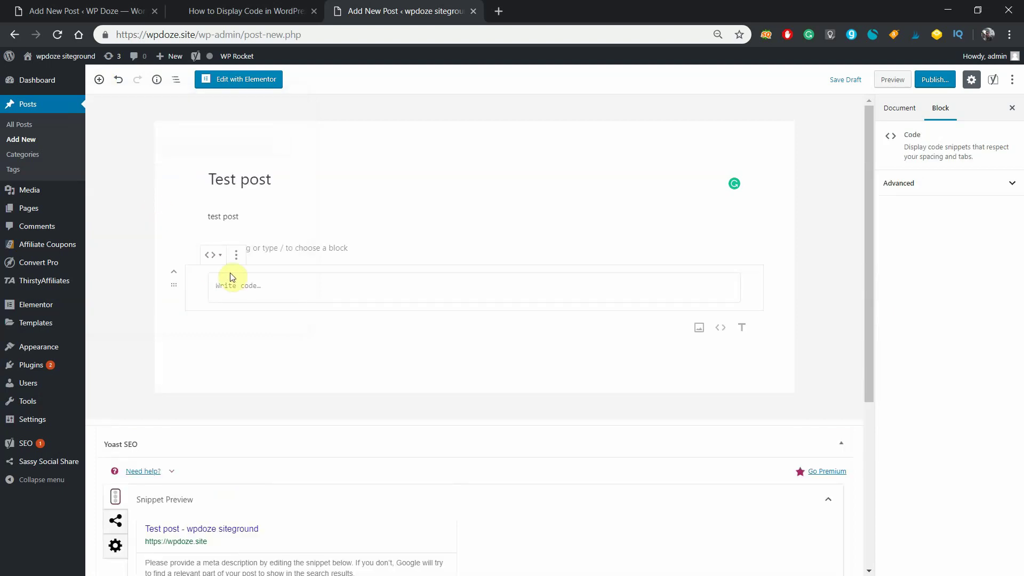
key("ctrl+v")
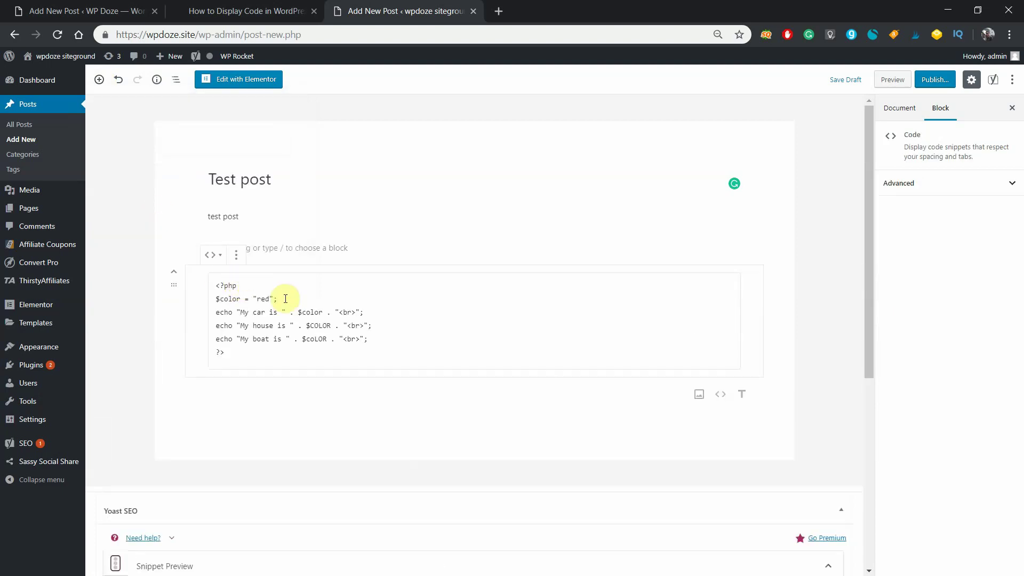
left_click(277, 299)
Preview the Test post in a new tab, then return to the editor
left_click(889, 80)
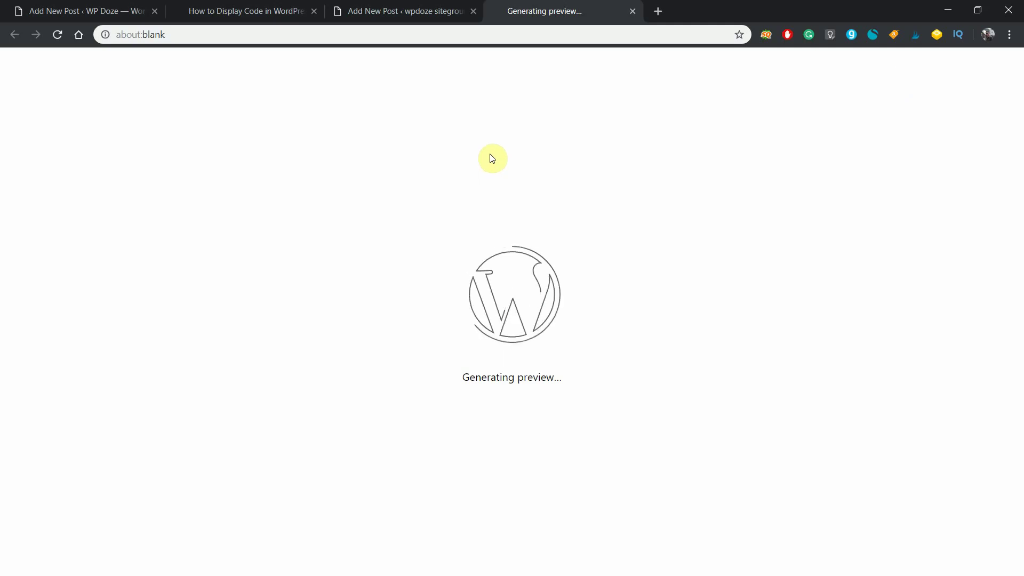
left_click(392, 15)
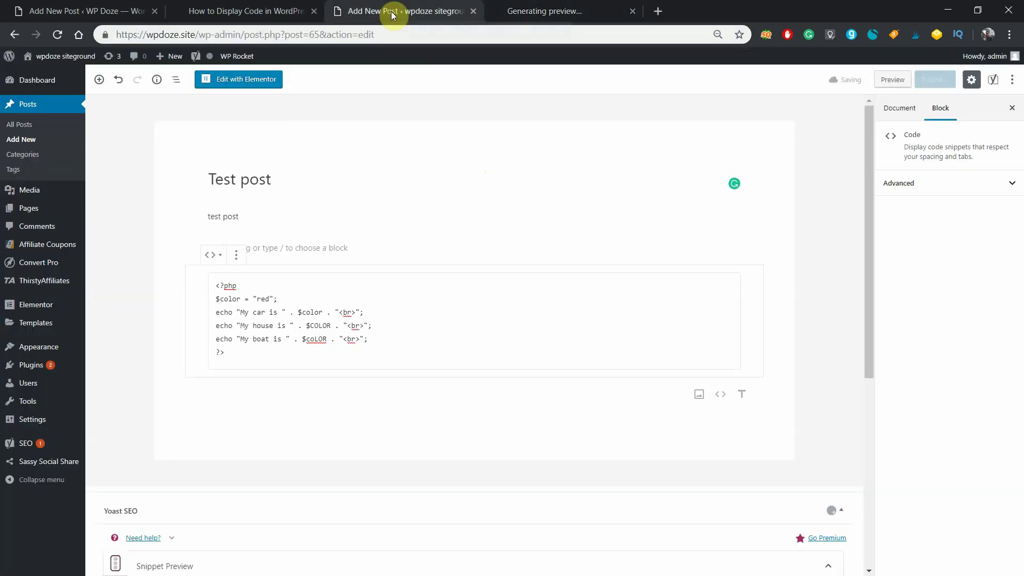
left_click(586, 10)
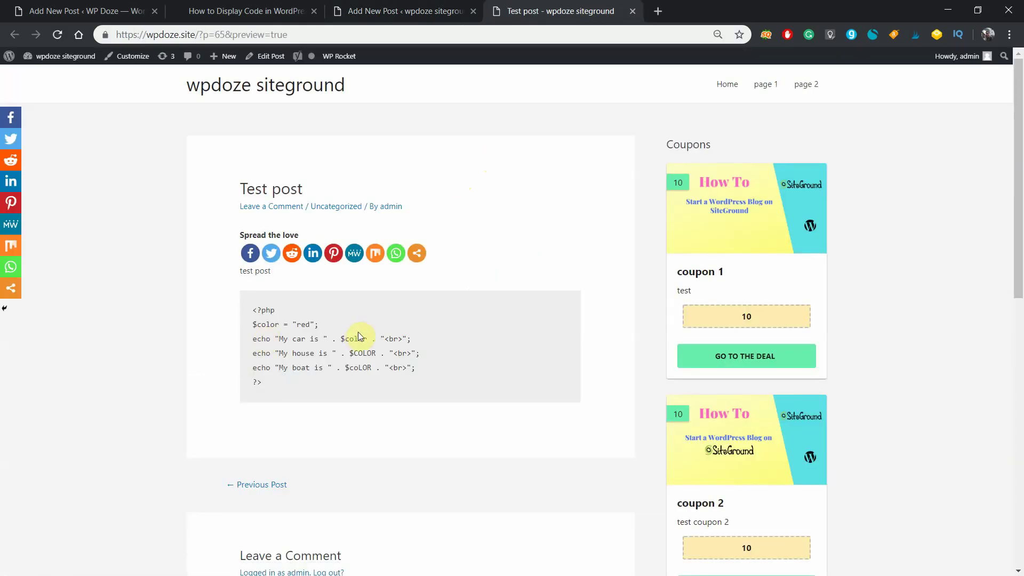
left_click(438, 11)
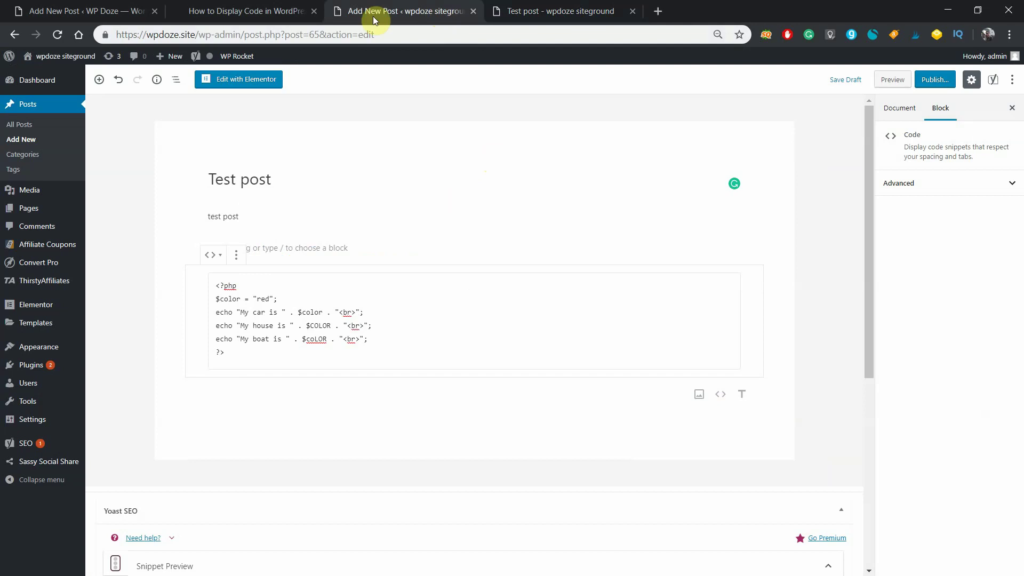
Scroll through the How to Display Code article and the mkaz/code-syntax-block readme
left_click(261, 9)
scroll(301, 232, "down", 7)
scroll(302, 232, "down", 8)
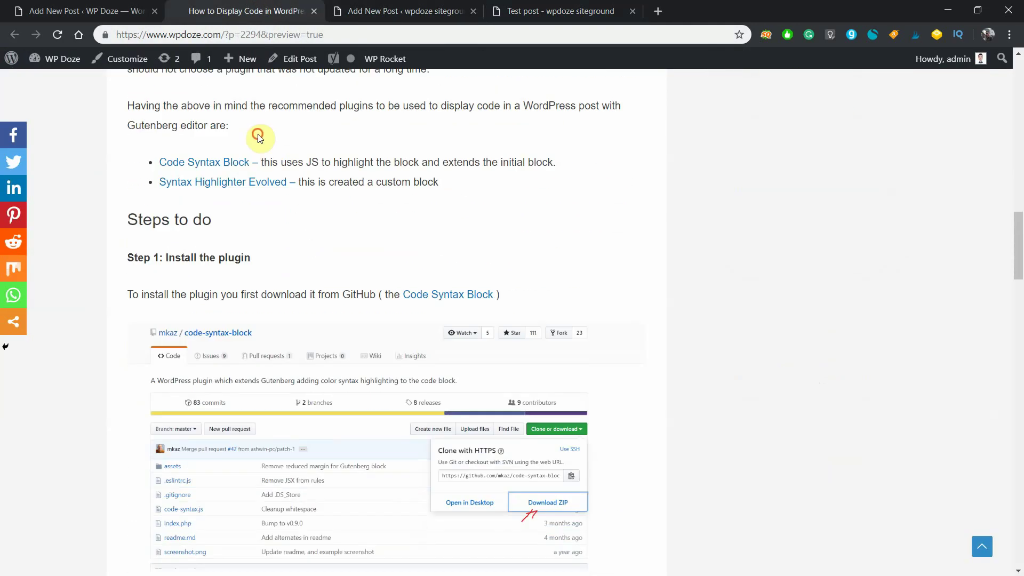
scroll(308, 173, "up", 2)
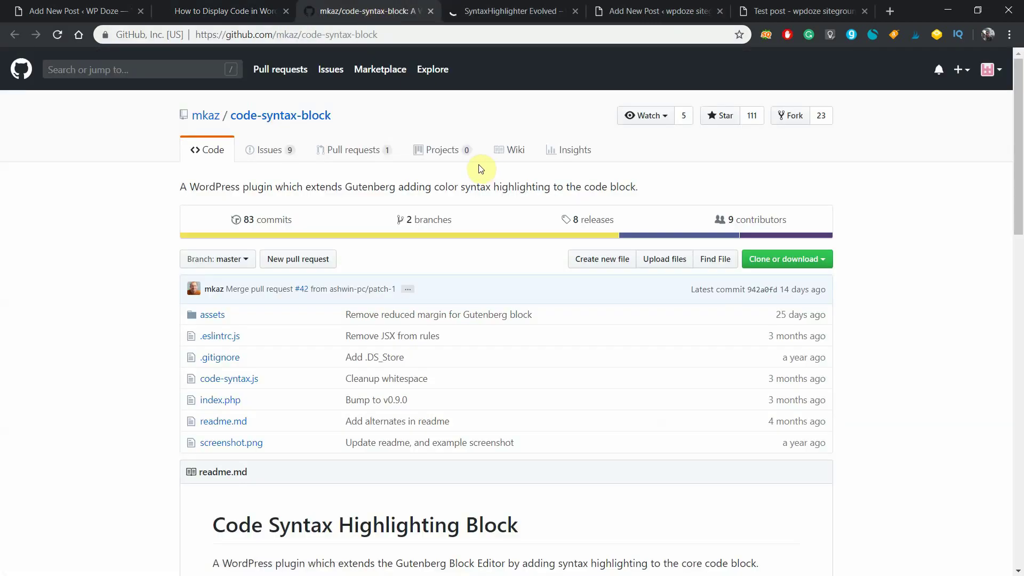
scroll(480, 164, "down", 2)
scroll(521, 203, "down", 2)
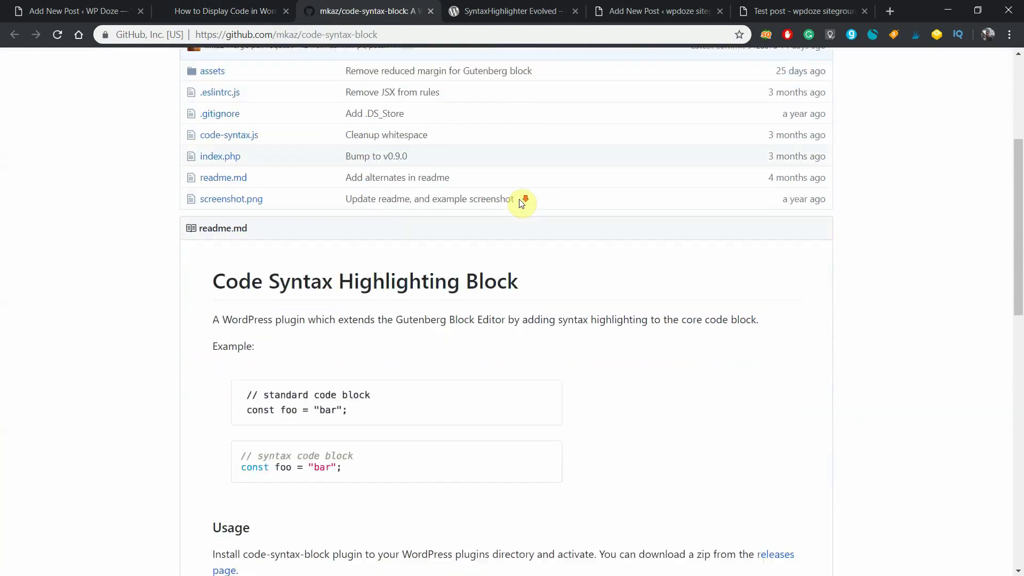
scroll(522, 203, "down", 7)
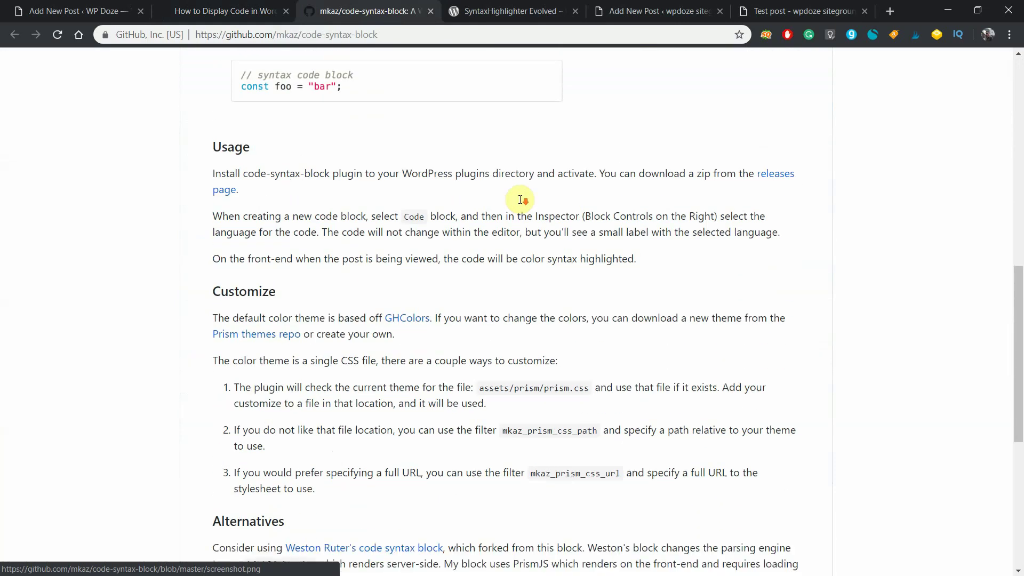
scroll(520, 199, "down", 6)
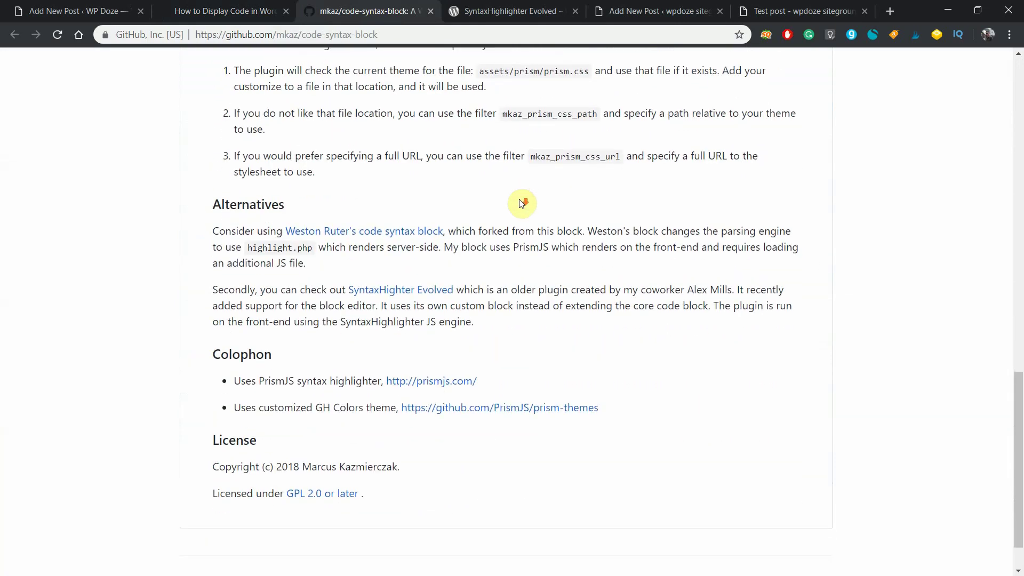
scroll(520, 201, "up", 2)
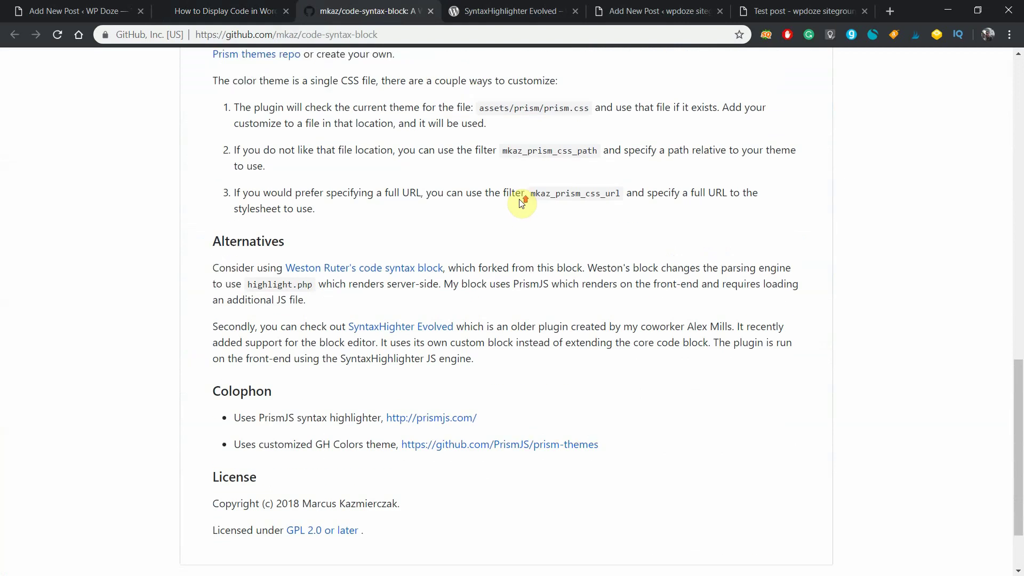
scroll(521, 203, "up", 9)
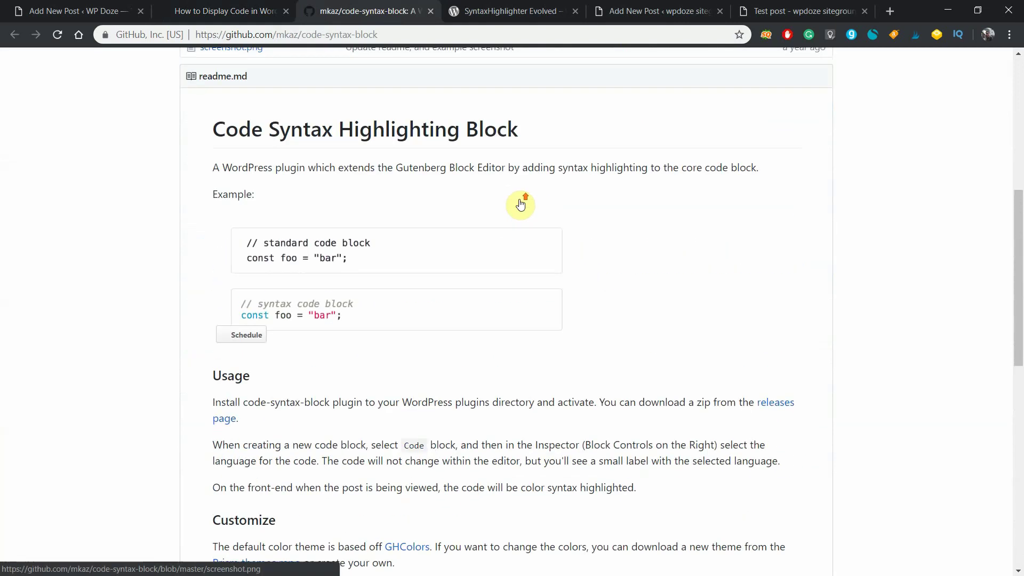
scroll(521, 204, "up", 6)
scroll(520, 203, "down", 4)
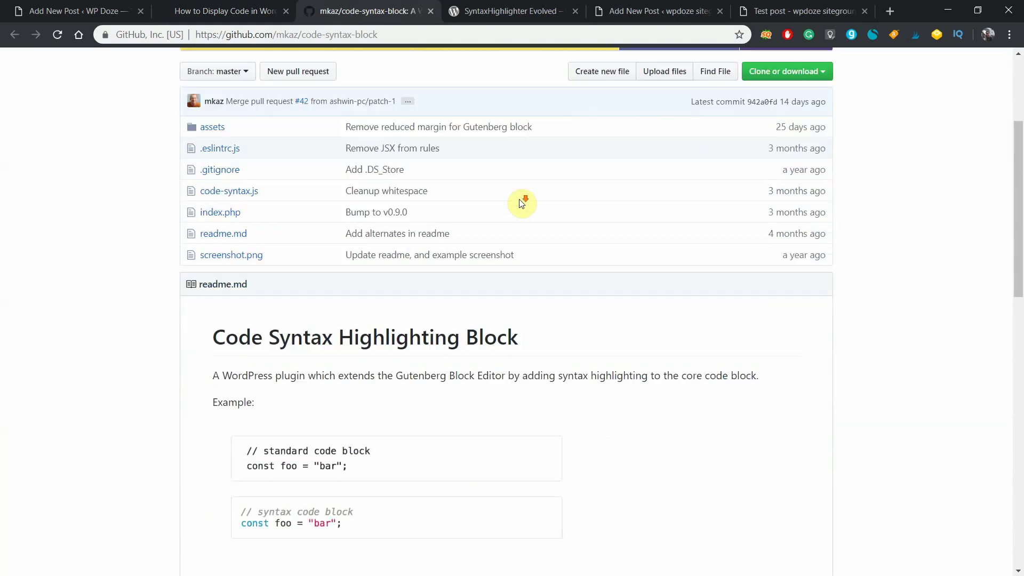
scroll(520, 203, "down", 4)
scroll(520, 203, "up", 6)
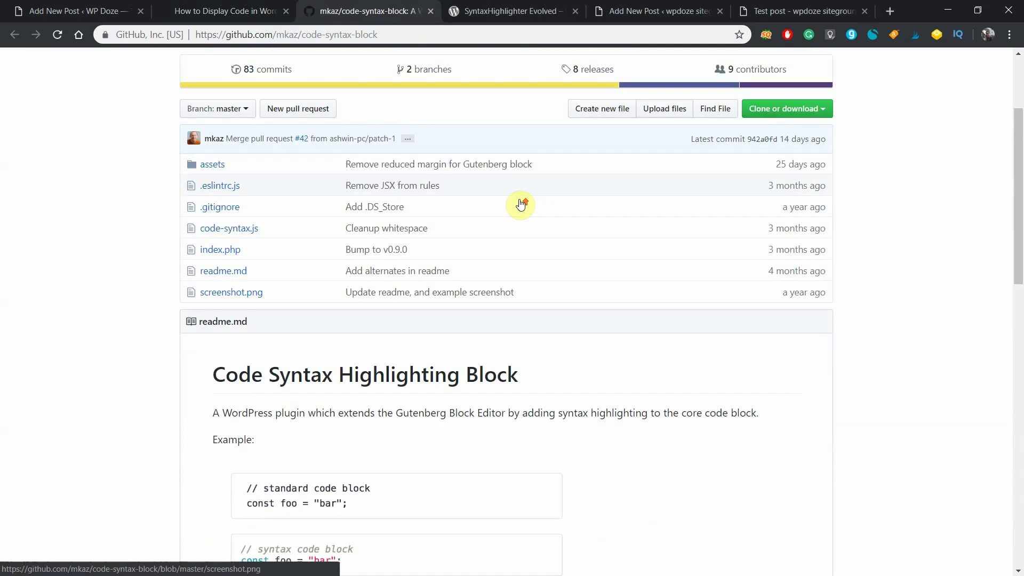
scroll(520, 203, "up", 3)
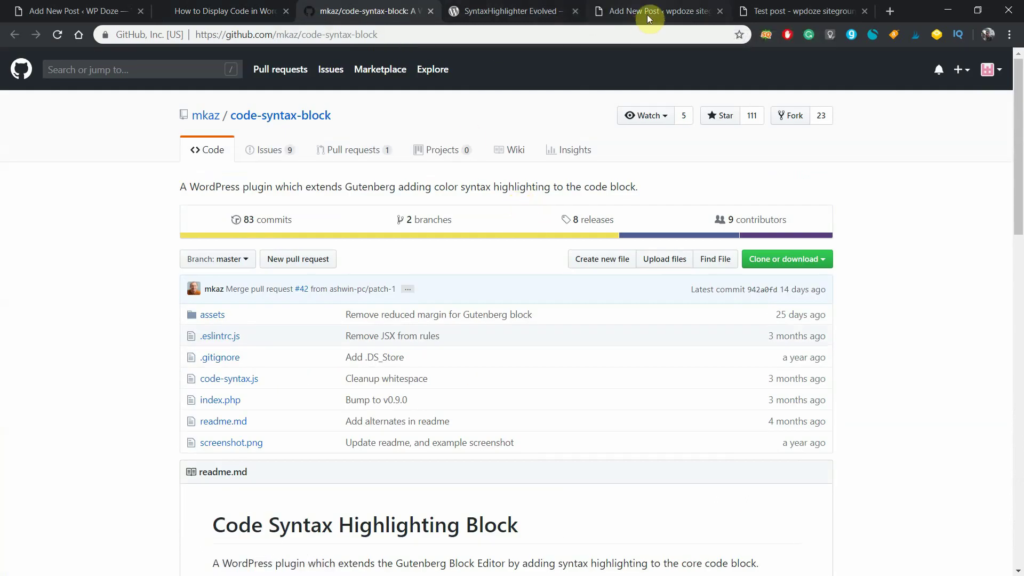
left_click(513, 13)
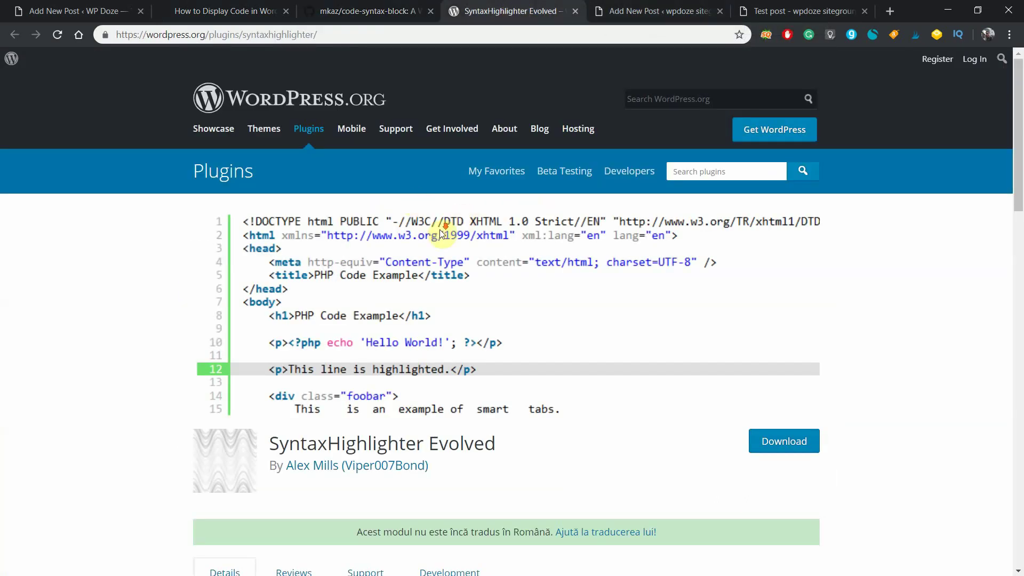
scroll(443, 233, "down", 1)
scroll(443, 233, "down", 3)
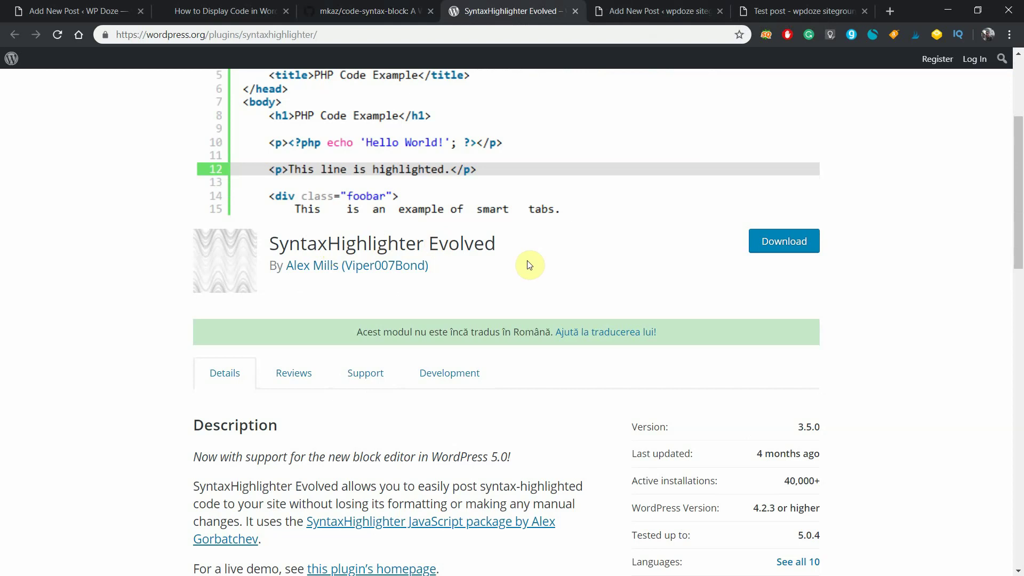
scroll(491, 255, "down", 1)
scroll(491, 254, "down", 2)
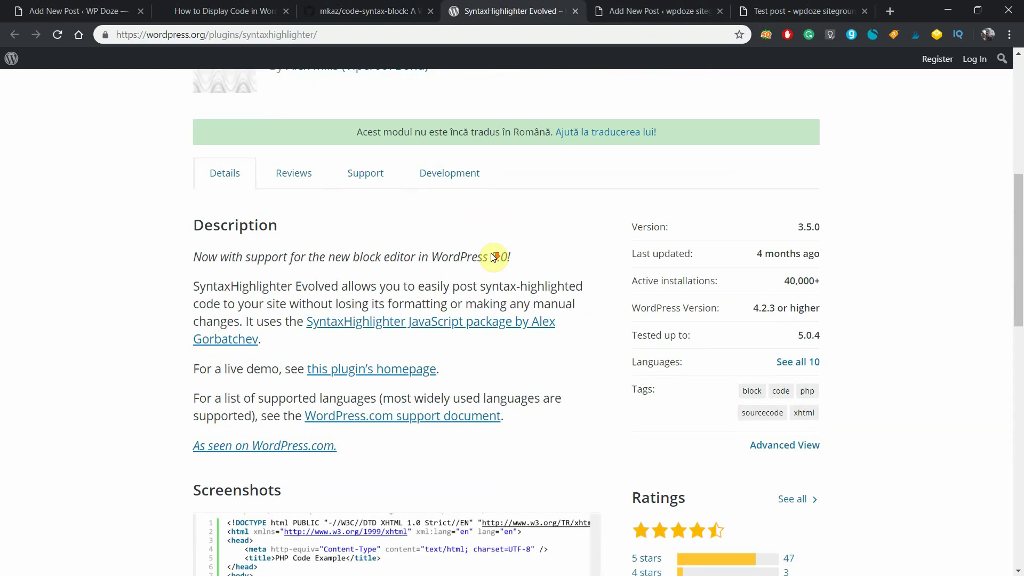
scroll(492, 253, "down", 1)
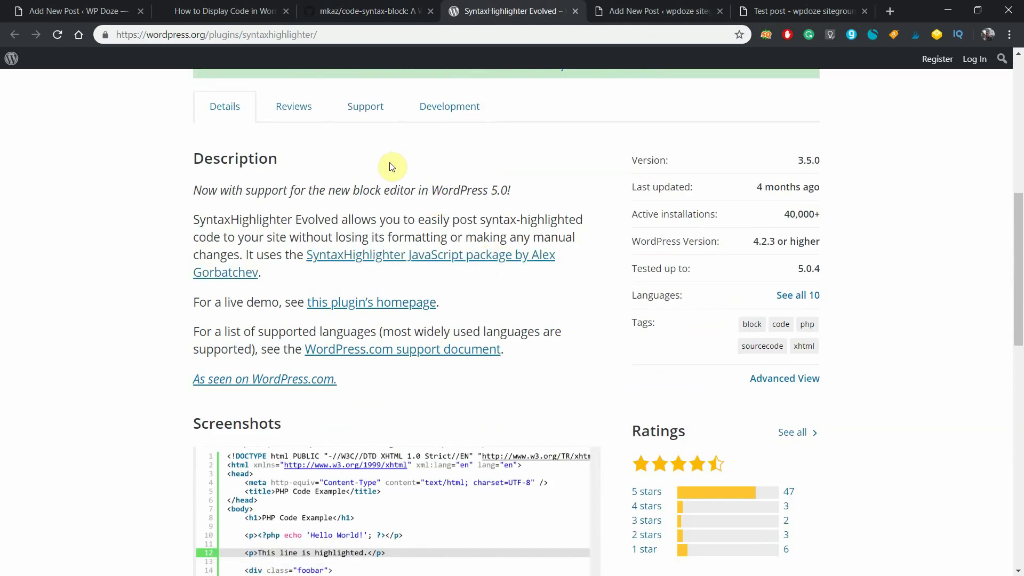
scroll(392, 167, "down", 6)
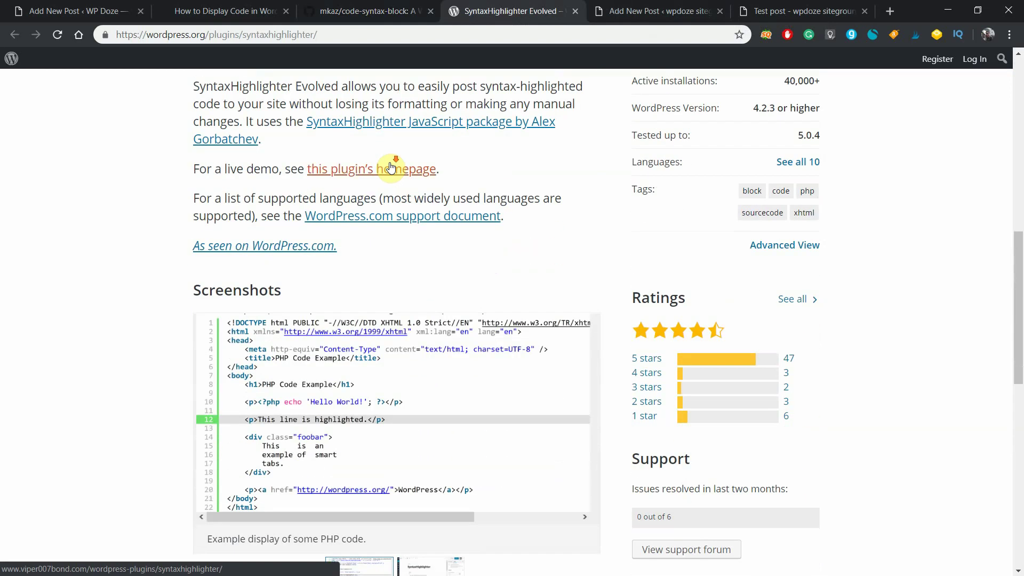
scroll(391, 169, "up", 12)
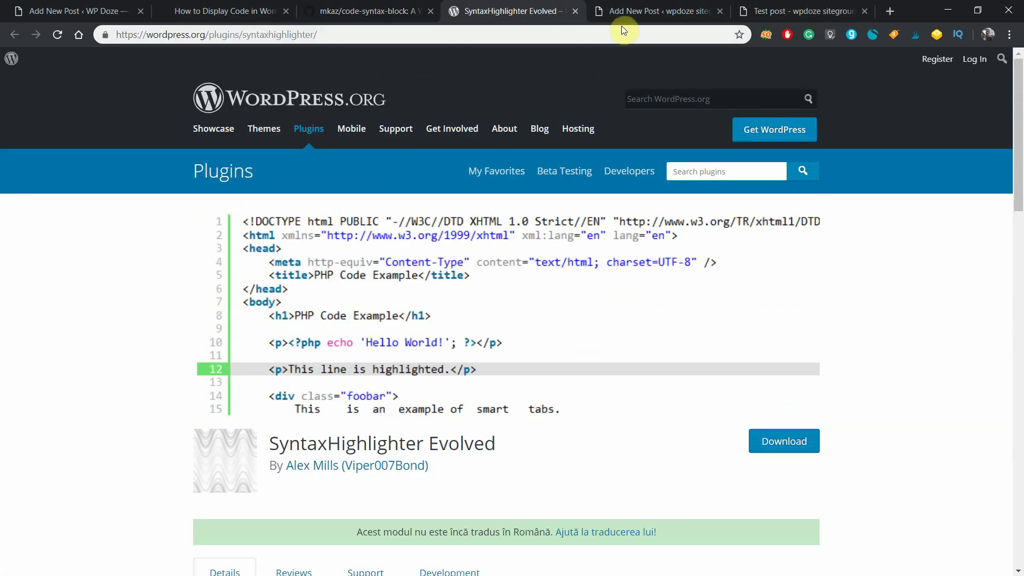
Download the code-syntax-block repository as a ZIP and save it in the casco folder
left_click(384, 10)
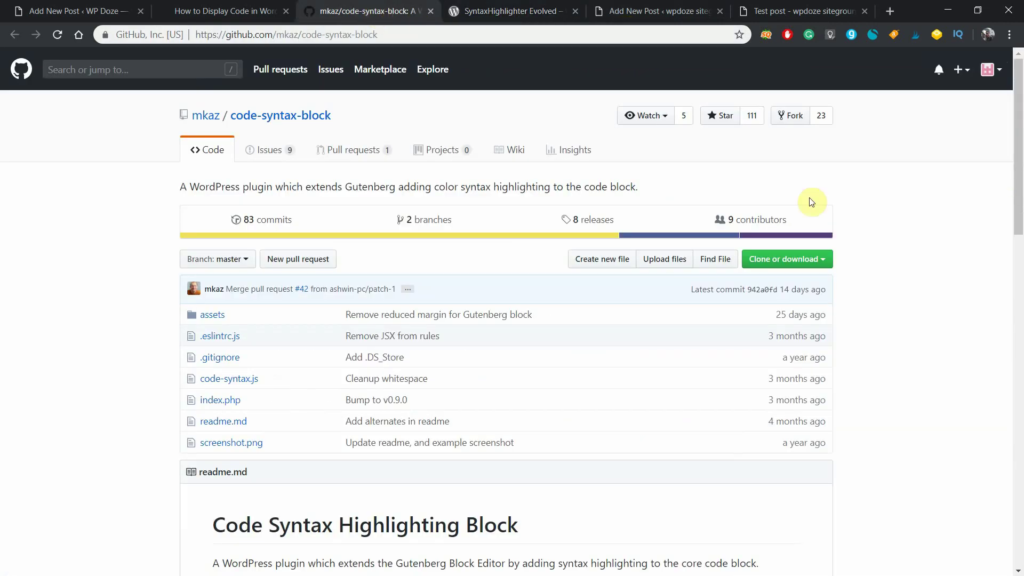
left_click(820, 258)
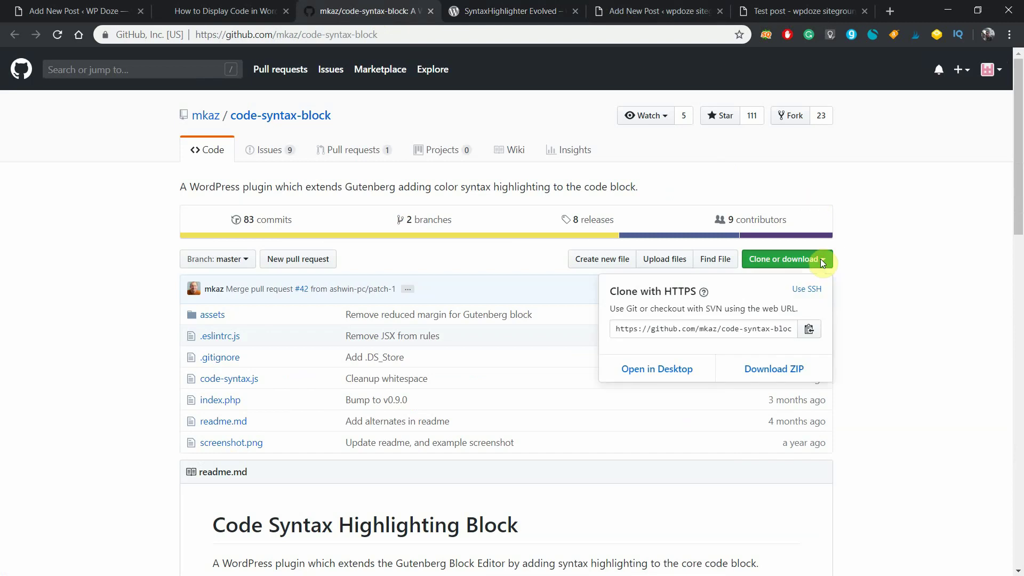
left_click(796, 375)
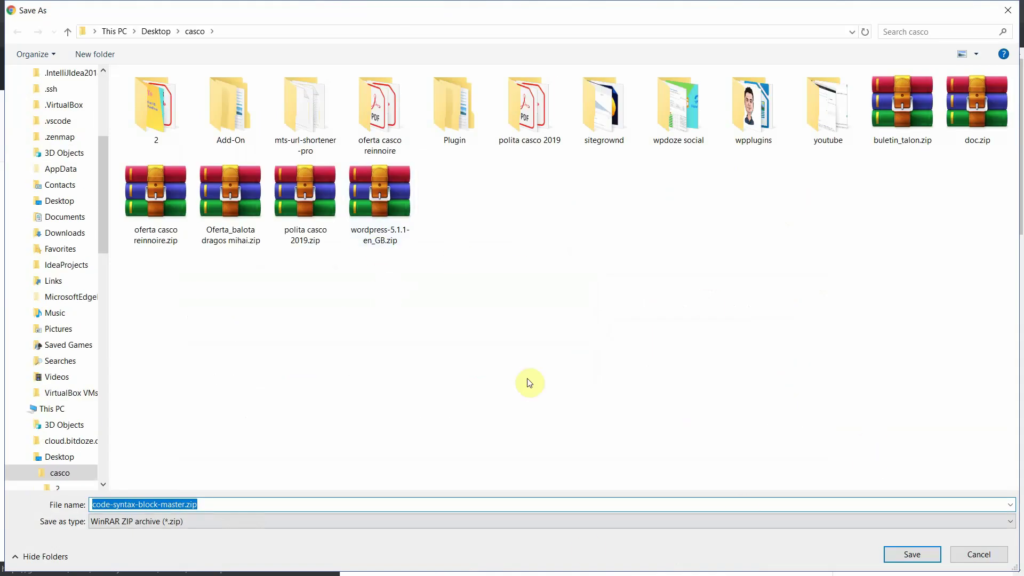
left_click(915, 553)
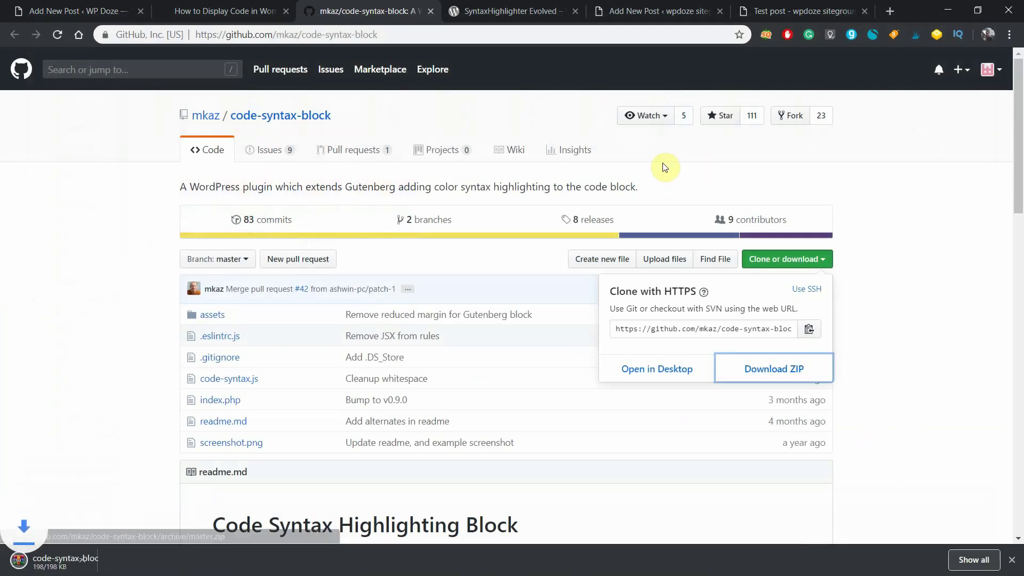
Open the Plugins > Add New page in a new tab
left_click(228, 11)
left_click(634, 11)
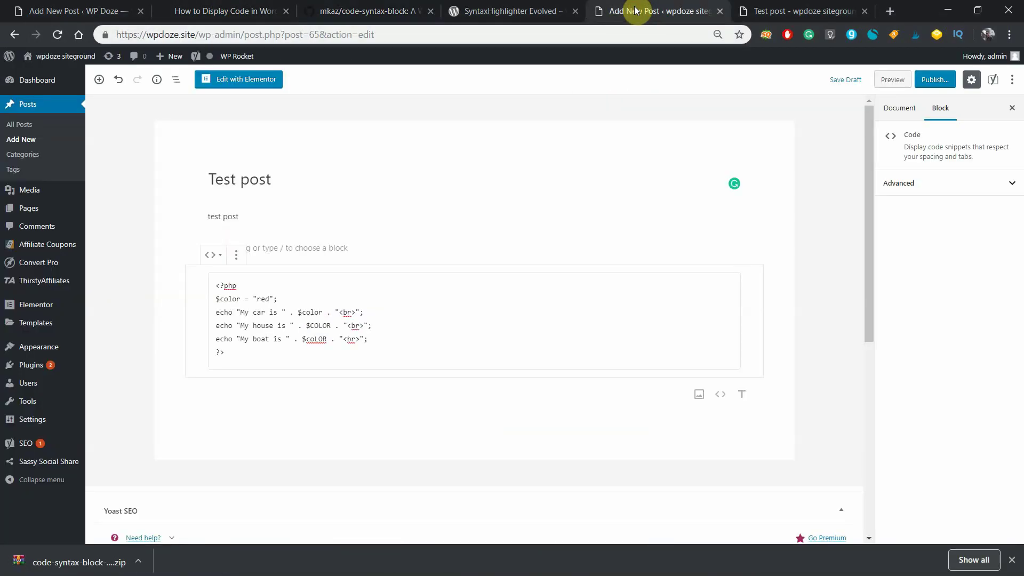
mouse_move(67, 190)
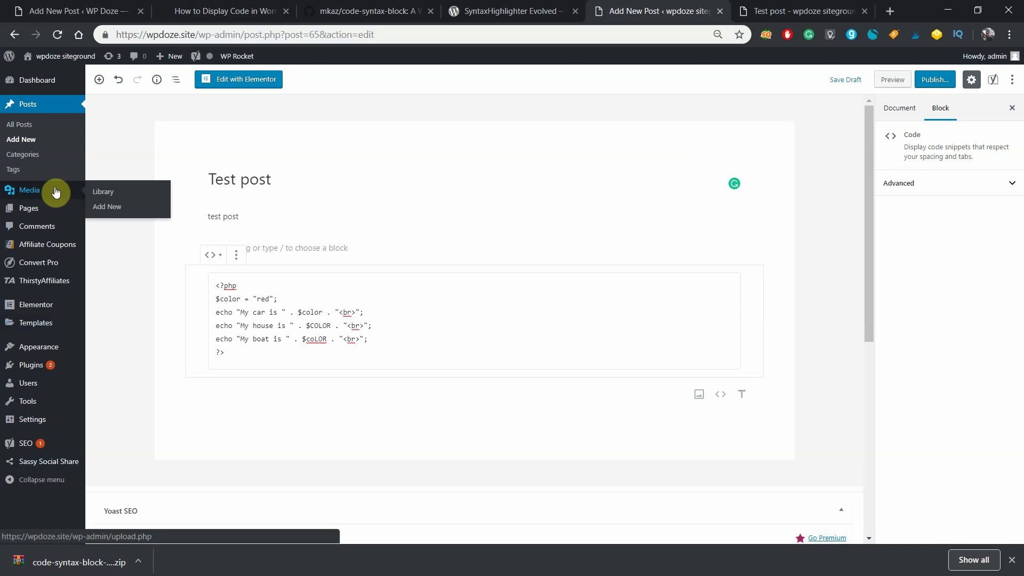
mouse_move(50, 367)
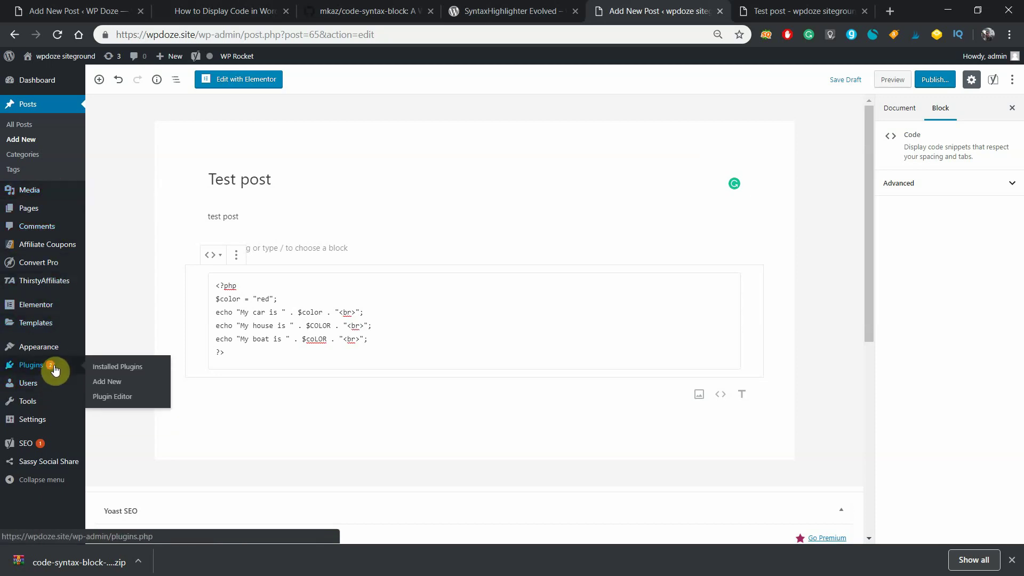
right_click(104, 381)
left_click(110, 388)
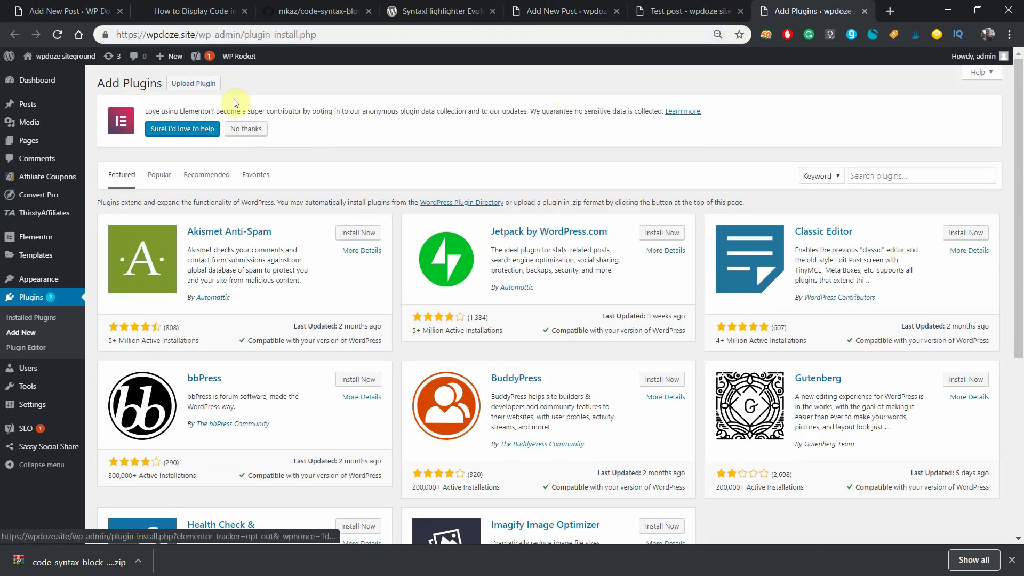
Upload code-syntax-block-master.zip from the casco folder and install it
left_click(196, 85)
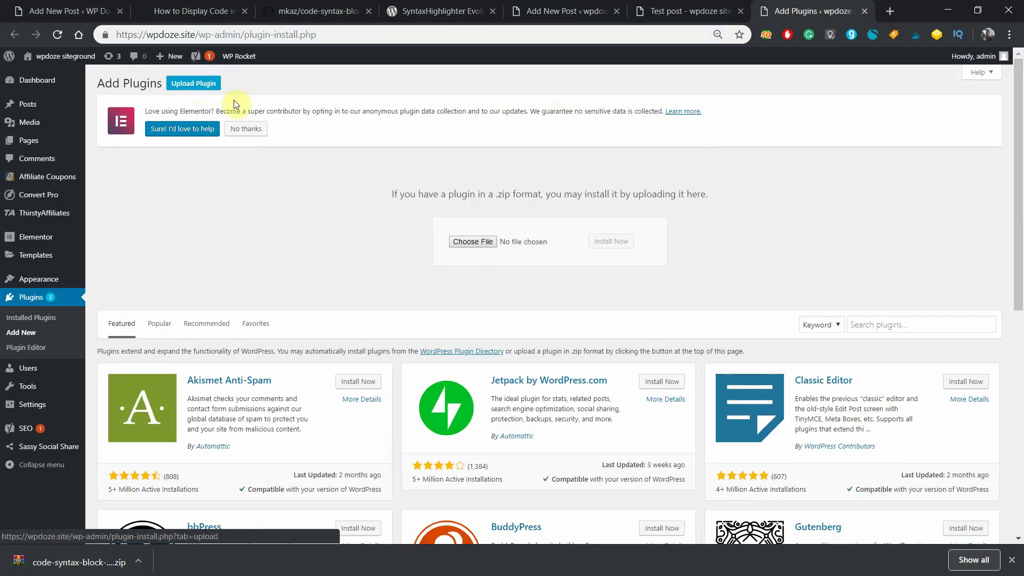
left_click(468, 245)
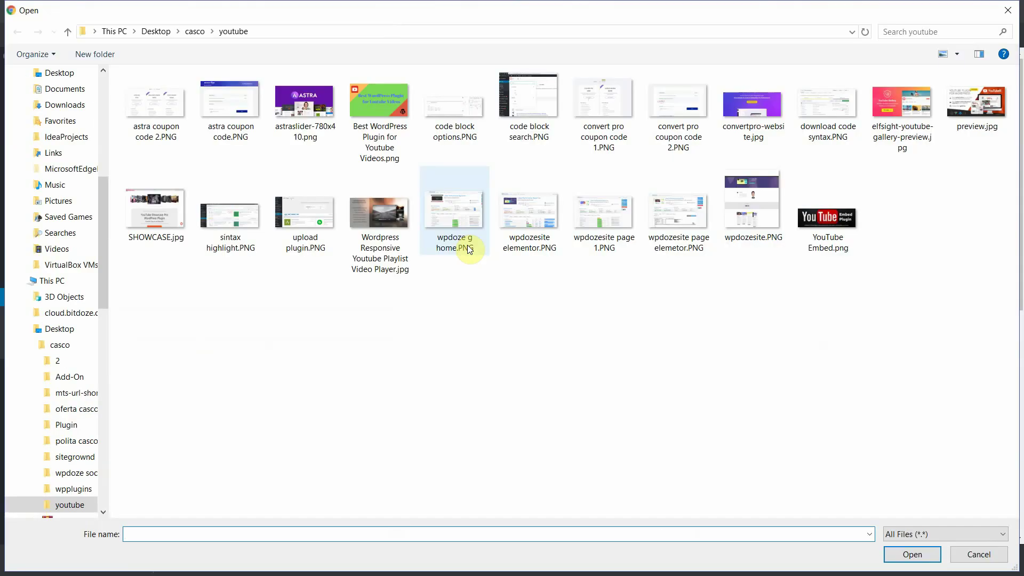
left_click(396, 340)
key("alt+Up")
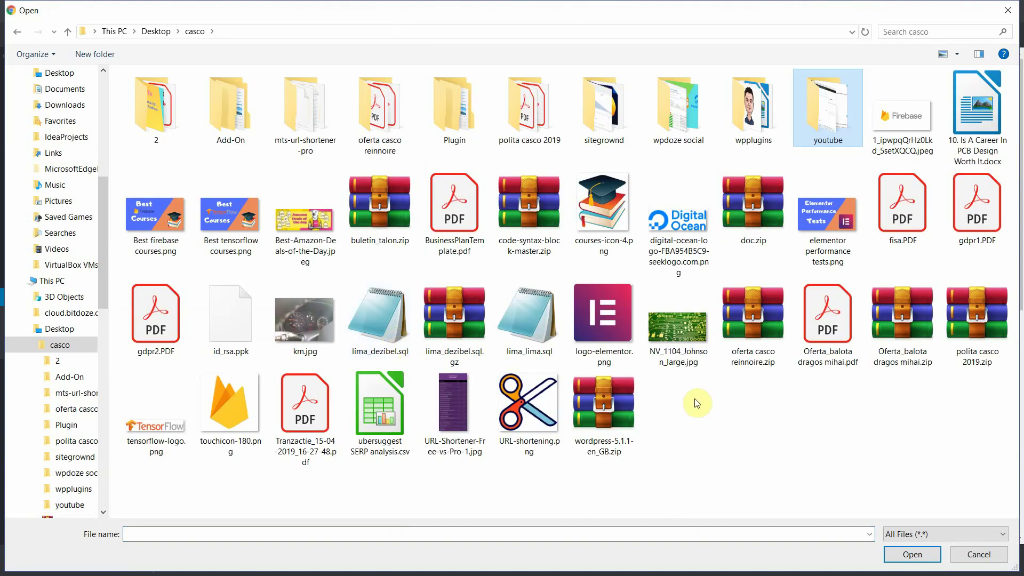
double_click(537, 204)
left_click(618, 242)
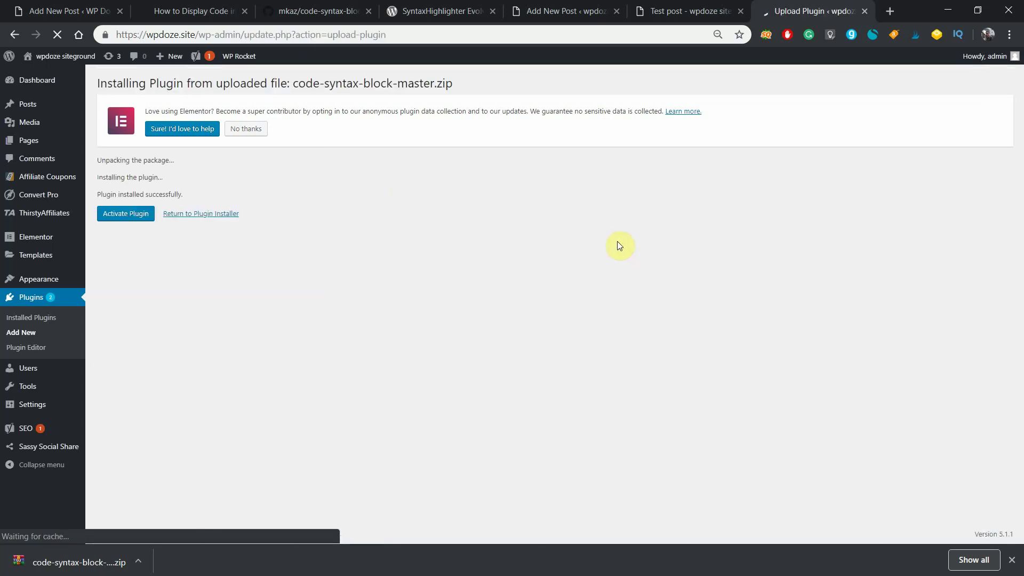
Activate Code Syntax Block and return to the Test post editor with the code block deselected
left_click(134, 214)
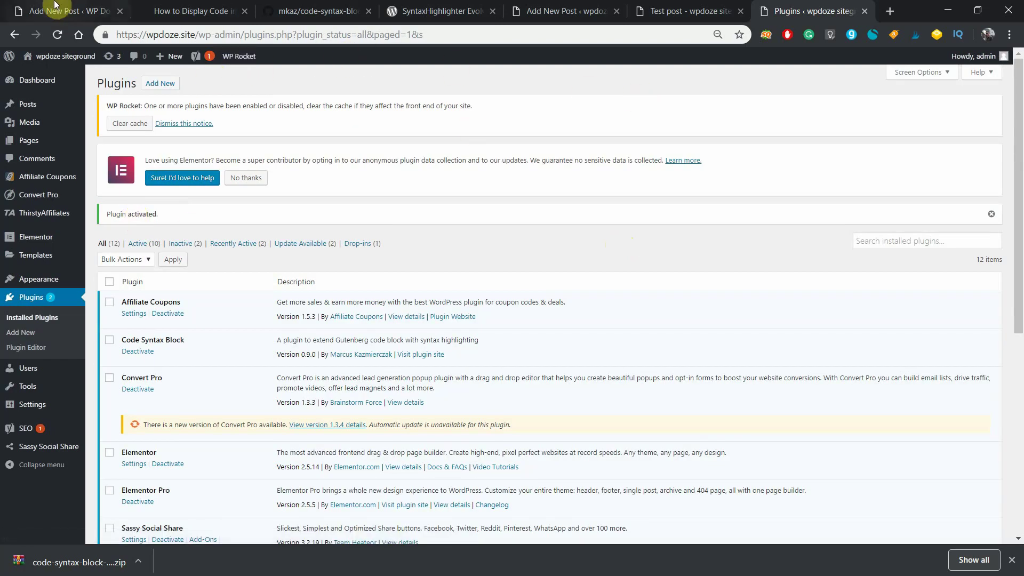
left_click(66, 11)
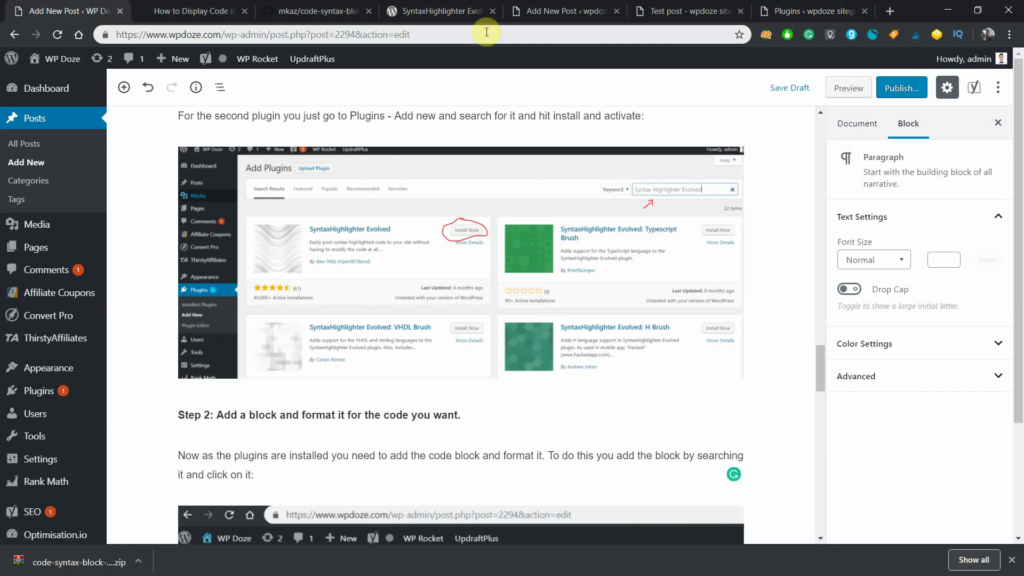
left_click(560, 11)
left_click(571, 152)
left_click(849, 80)
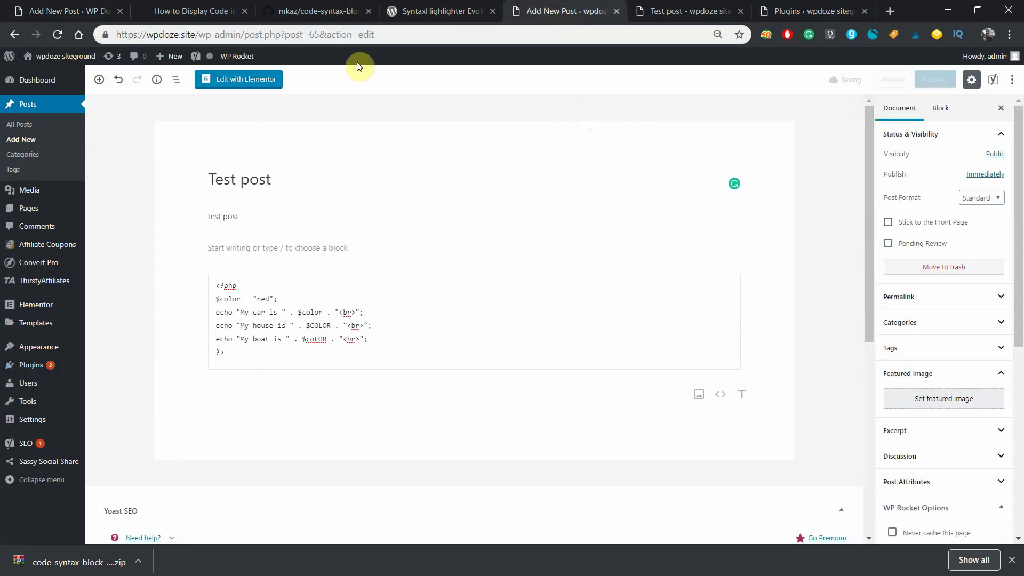
Reopen the Test post from All Posts and select its PHP code block
left_click(27, 128)
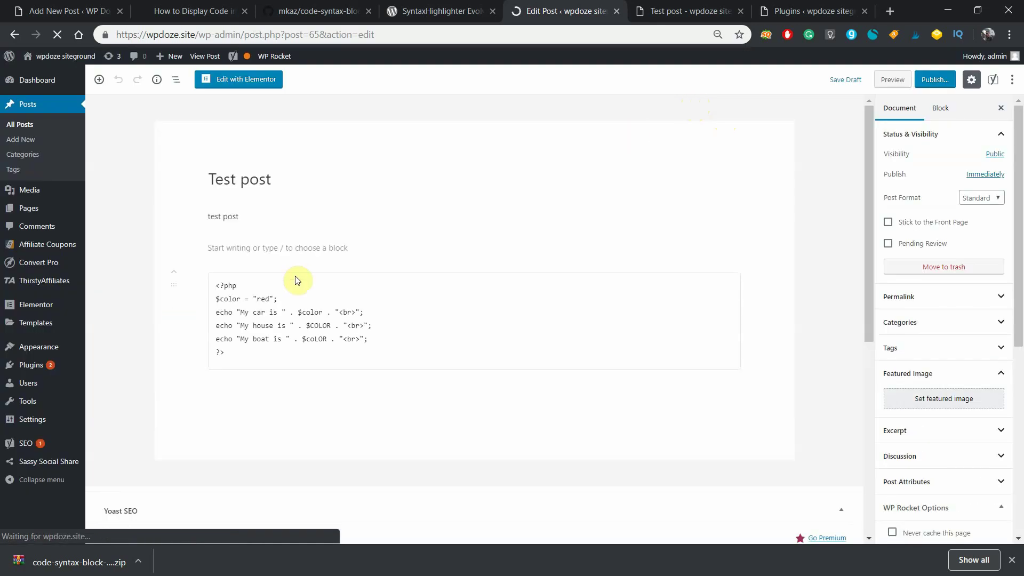
left_click(350, 311)
left_click(312, 293)
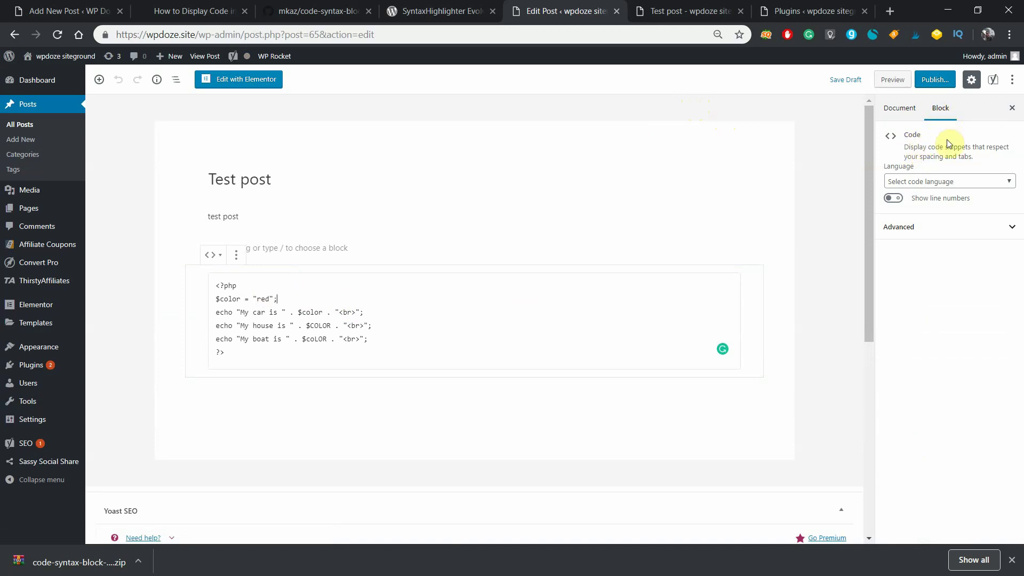
Set the code block language to PHP, turn on line numbers, and preview the post
left_click(919, 180)
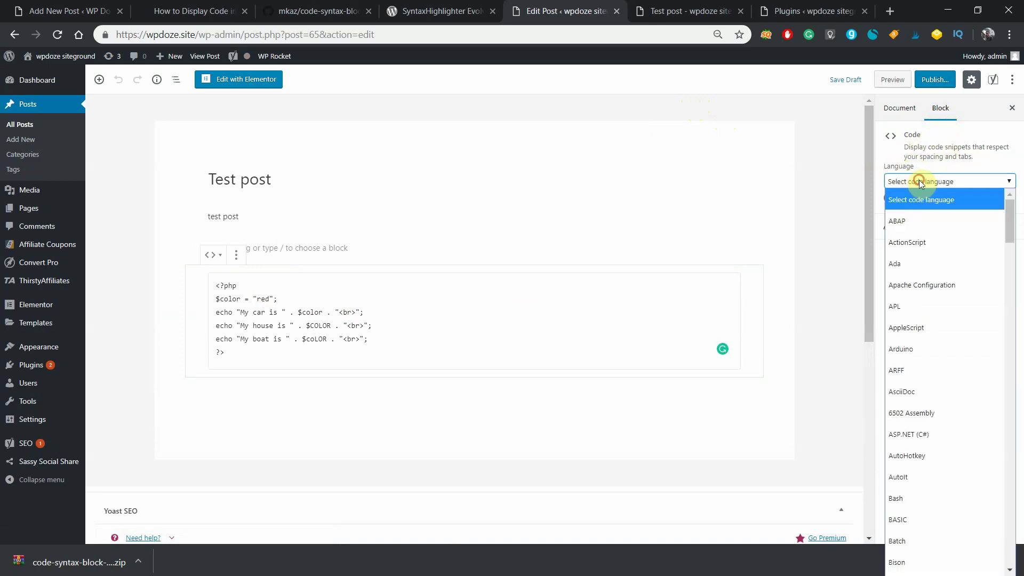
scroll(954, 244, "down", 3)
scroll(954, 244, "down", 15)
scroll(952, 241, "down", 20)
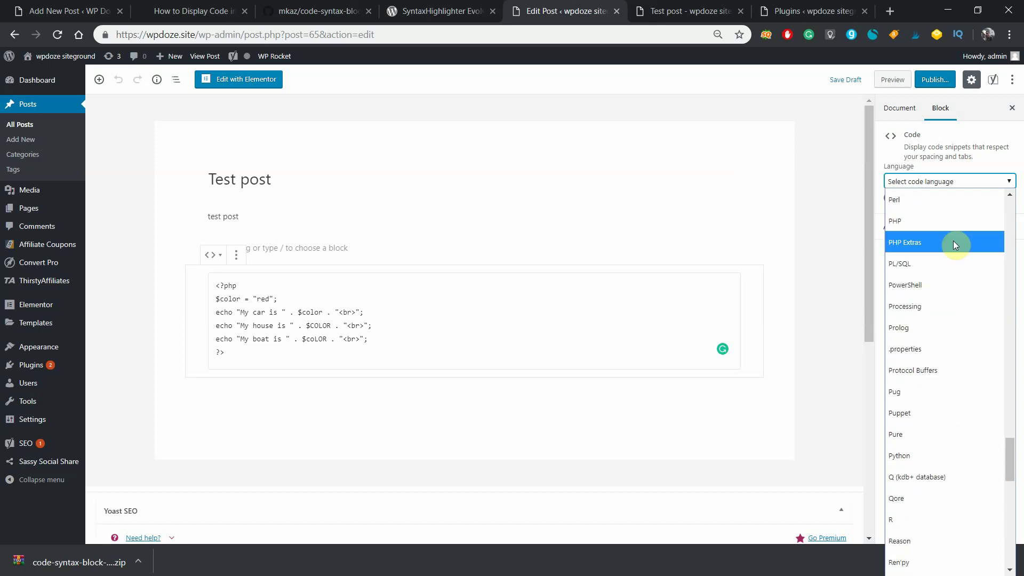
left_click(936, 224)
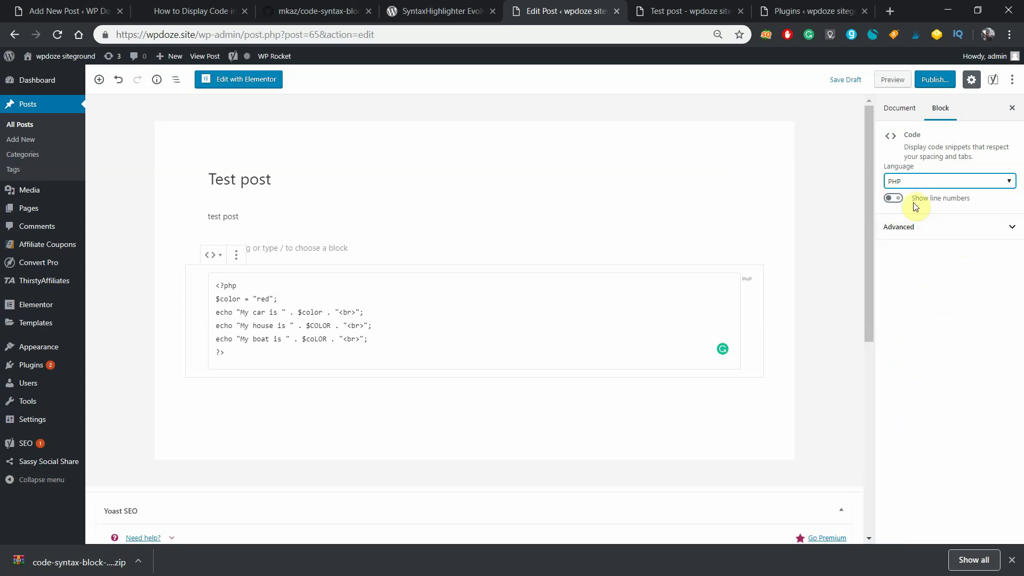
left_click(896, 200)
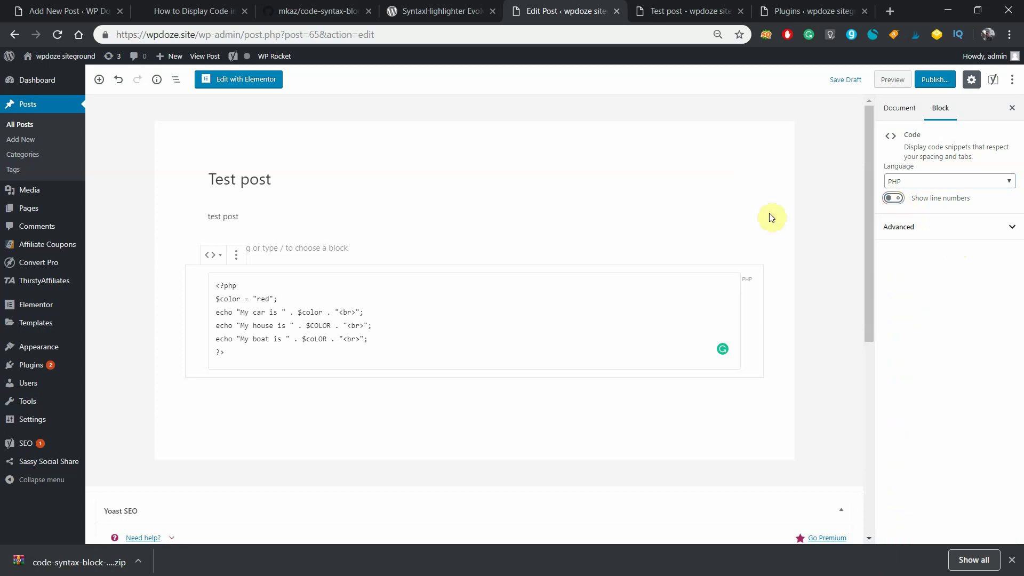
left_click(823, 142)
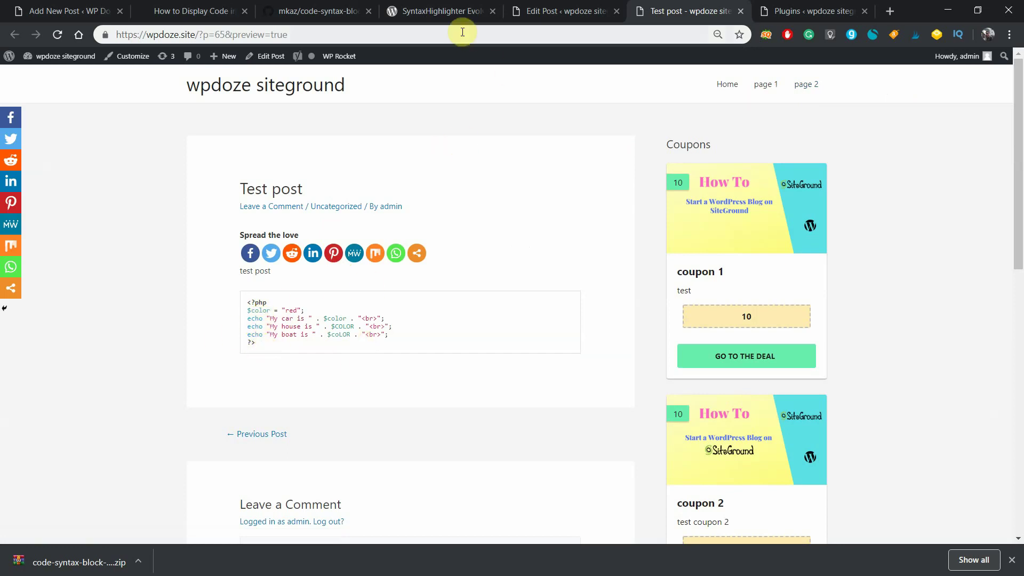
Copy the 'SyntaxHighlighter Evolved' title from its plugin page and return to the Test post editor
left_click(439, 11)
scroll(516, 230, "down", 3)
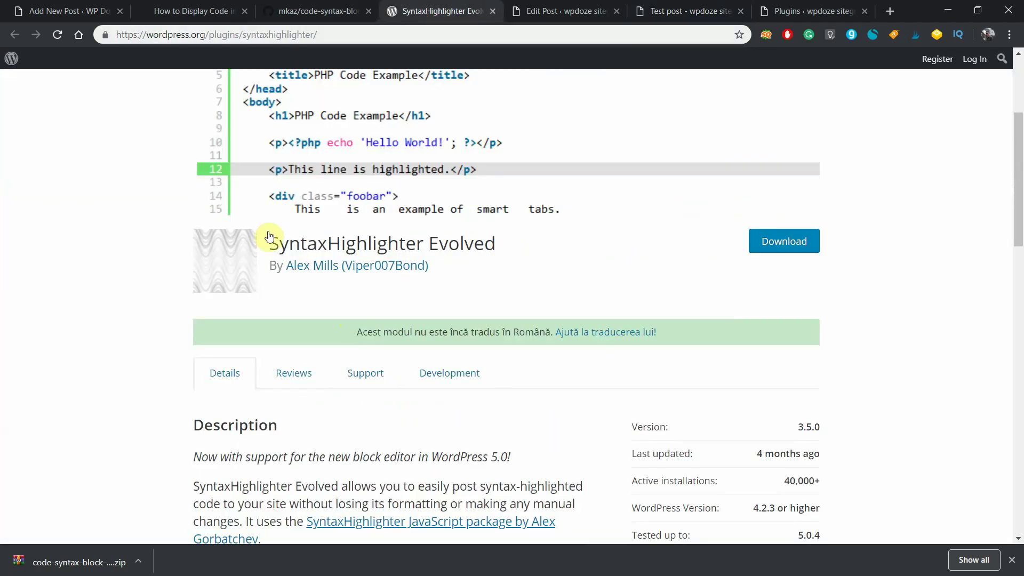
left_click_drag(272, 241, 491, 248)
right_click(491, 249)
left_click(494, 255)
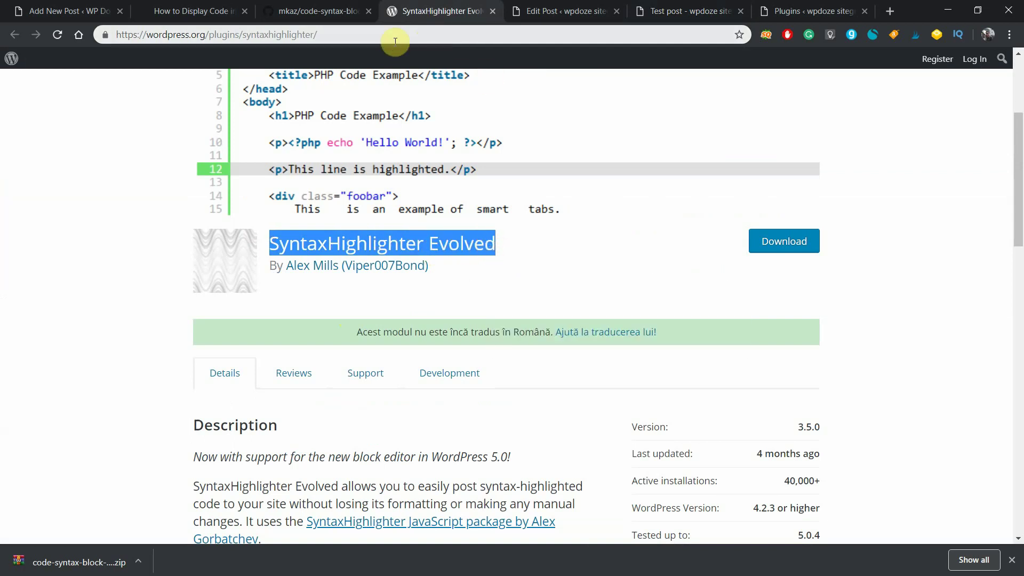
left_click(557, 11)
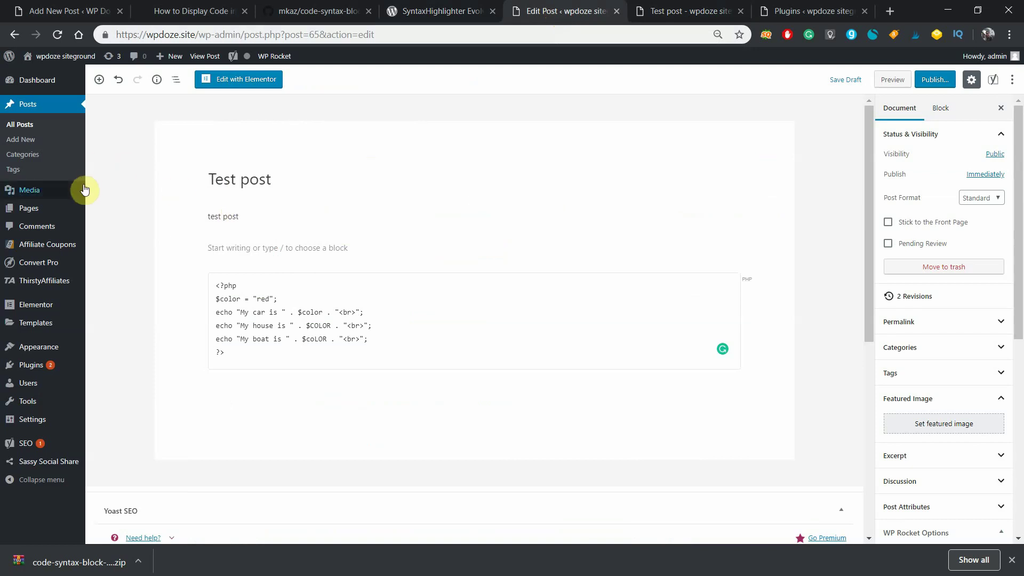
Search Add Plugins for 'SyntaxHighlighter Evolved', then install and activate it
mouse_move(45, 370)
left_click(100, 383)
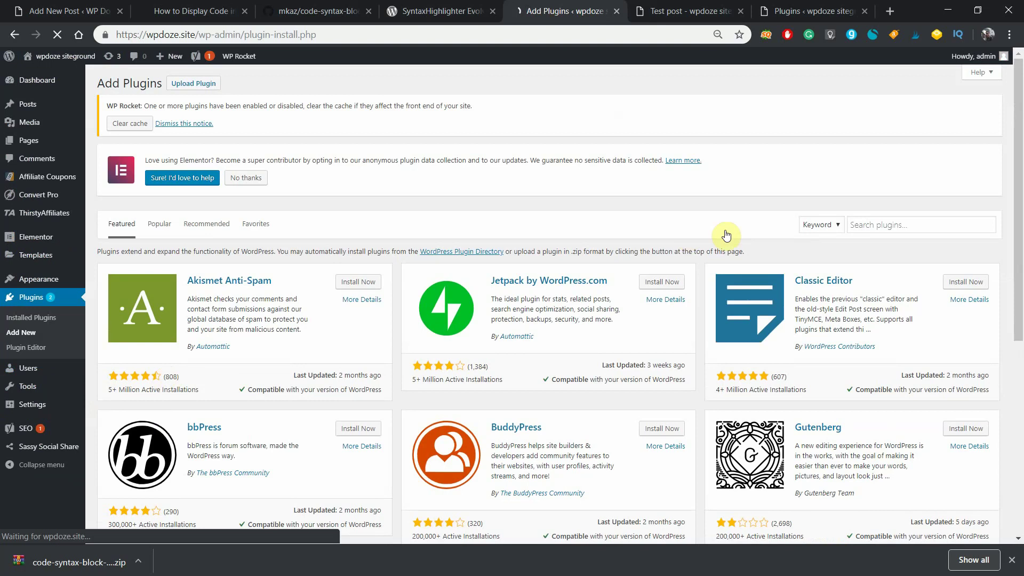
left_click(857, 224)
key("ctrl+v")
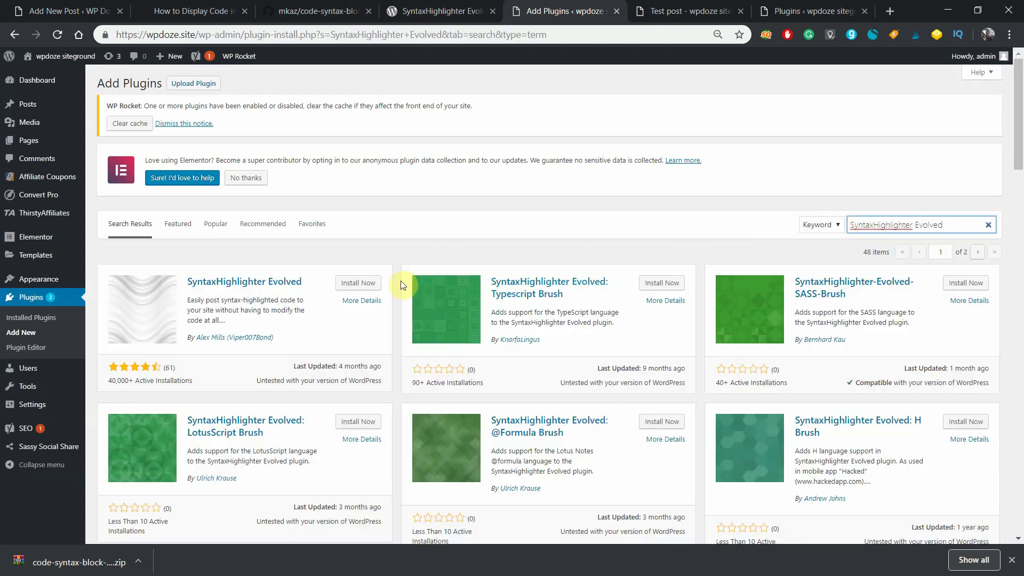
left_click(365, 284)
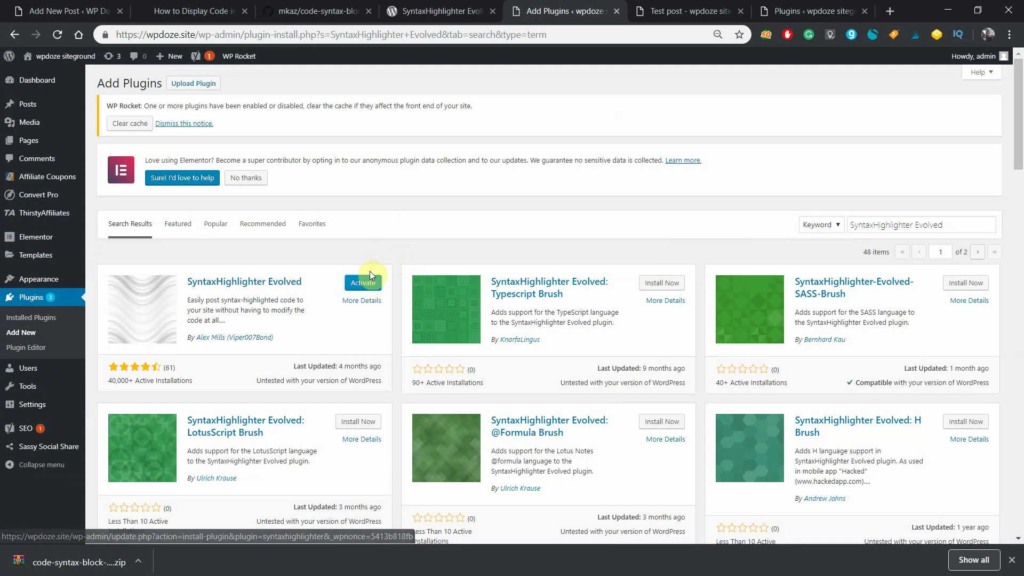
left_click(365, 285)
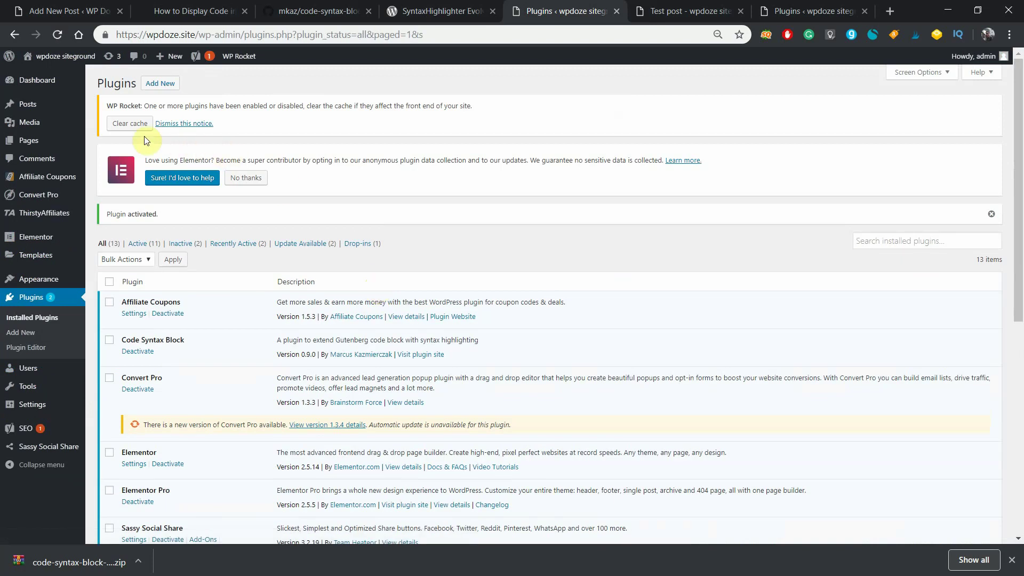
Open the Test post for editing from the All Posts list
mouse_move(32, 104)
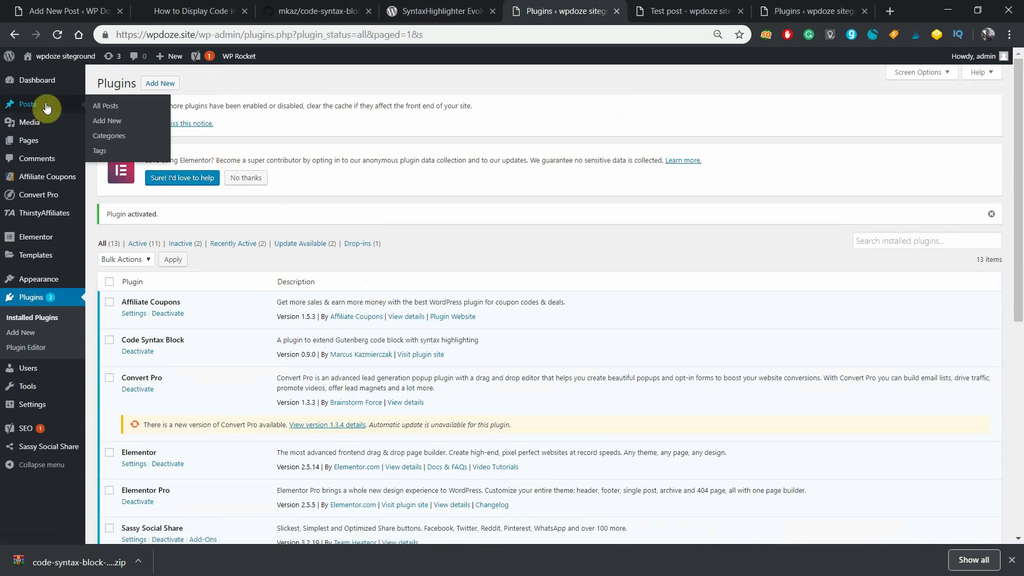
left_click(111, 110)
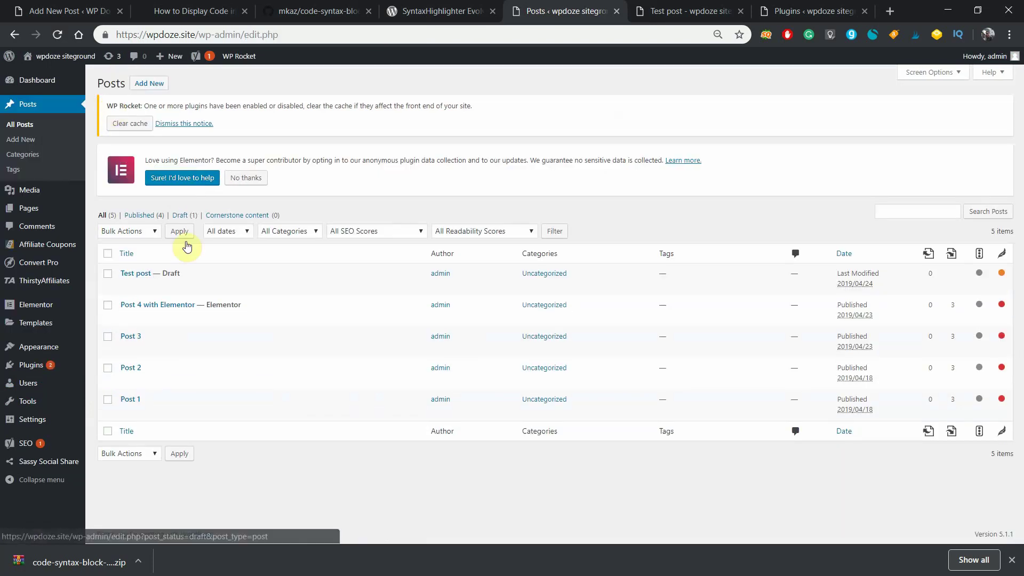
left_click(126, 288)
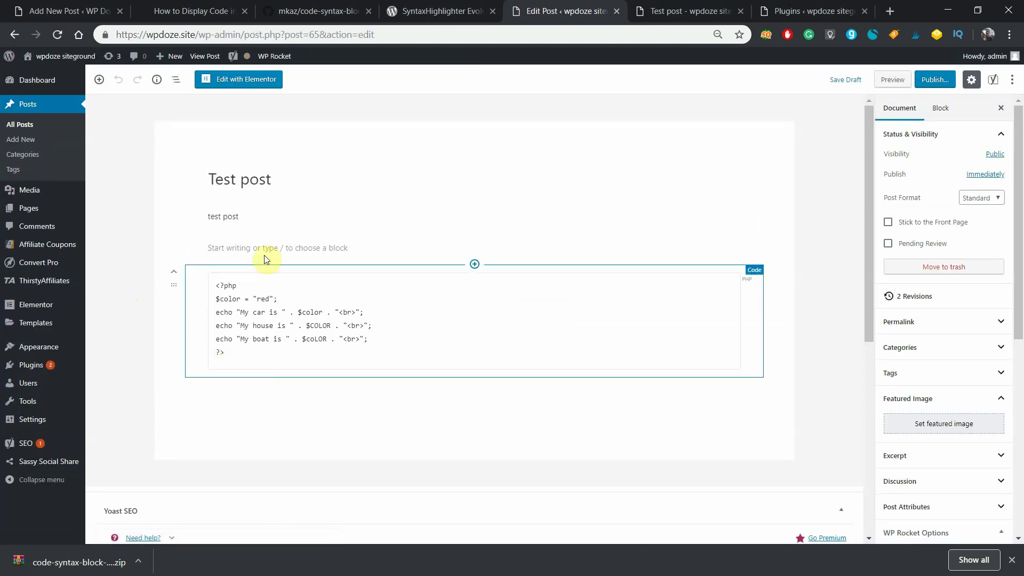
Insert a SyntaxHighlighter Code block via a 'cod' search, then select the existing PHP code lines
left_click(100, 81)
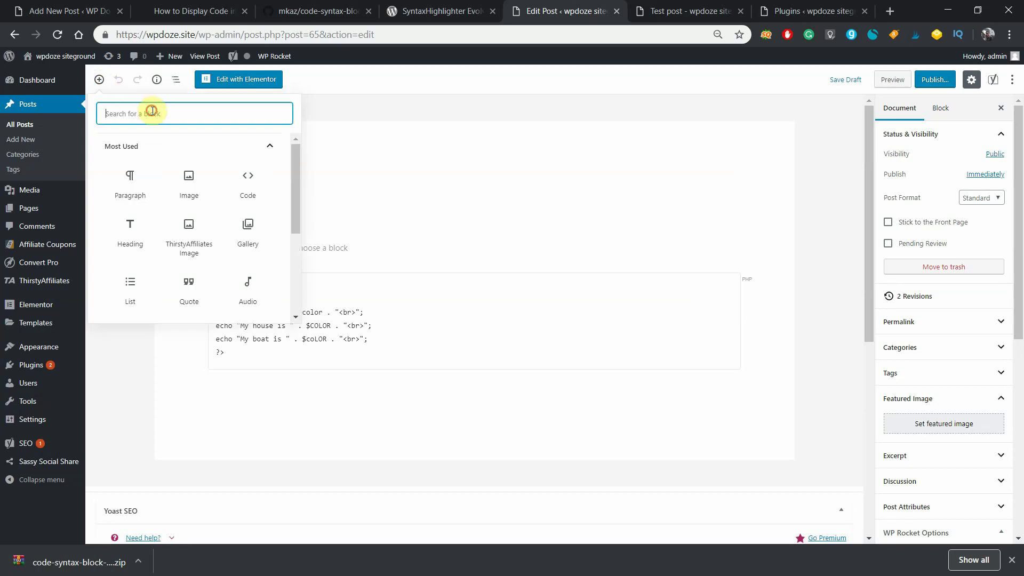
type("code")
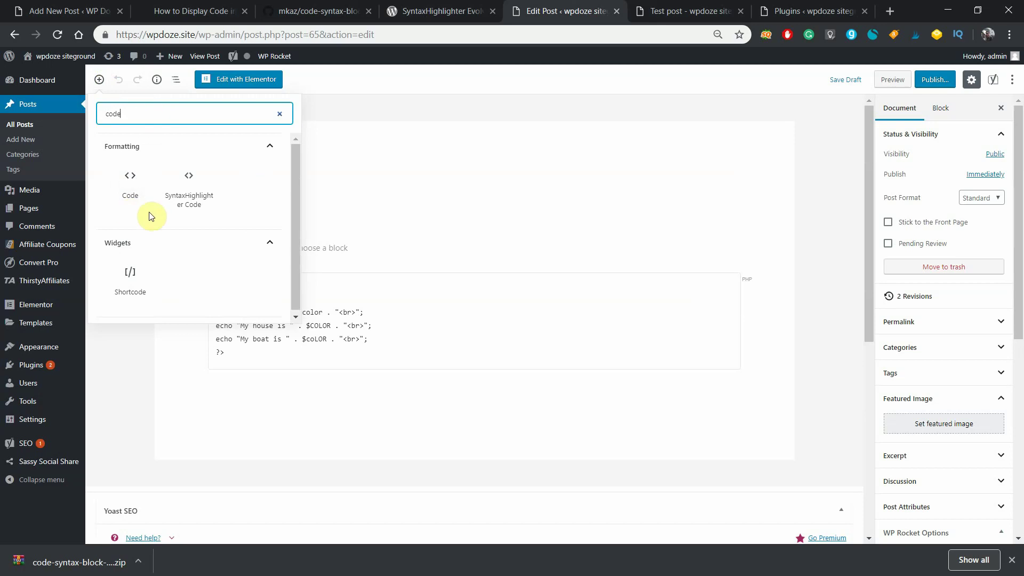
left_click(193, 179)
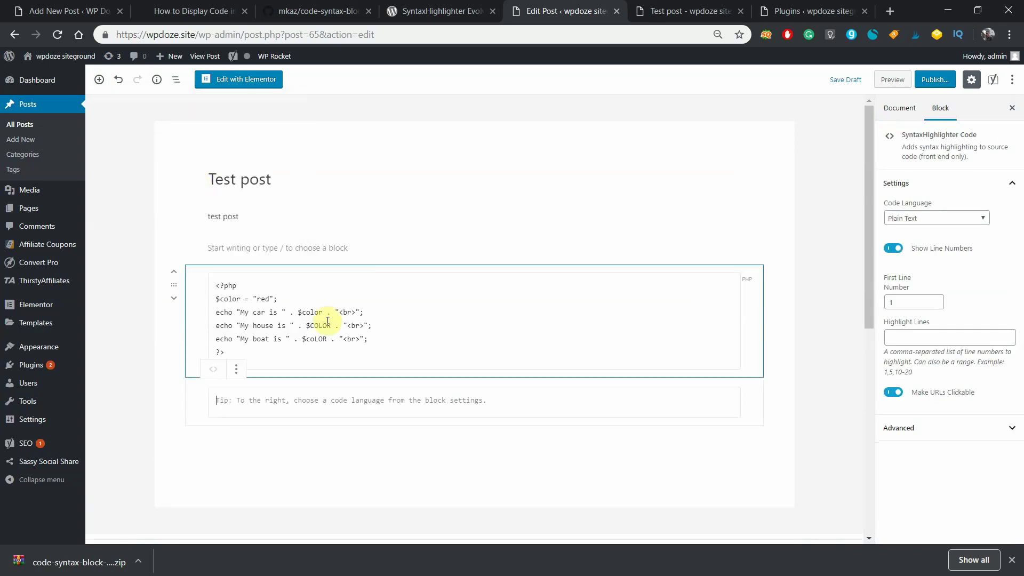
left_click(249, 354)
left_click_drag(250, 354, 217, 286)
Paste the PHP code into the SyntaxHighlighter block, set Code Language to PHP, and disable Show Line Numbers
left_click(272, 404)
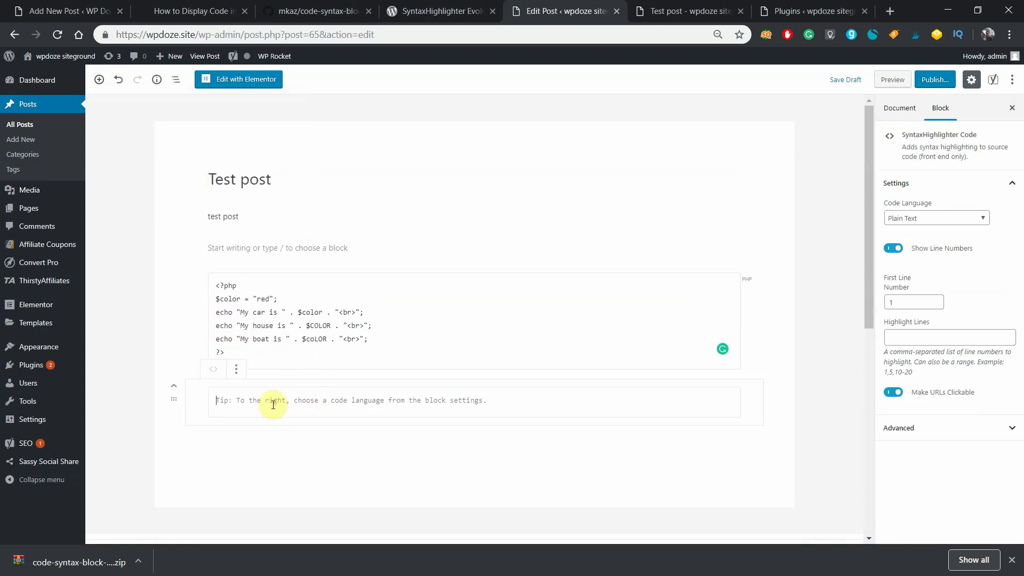
key("ctrl+v")
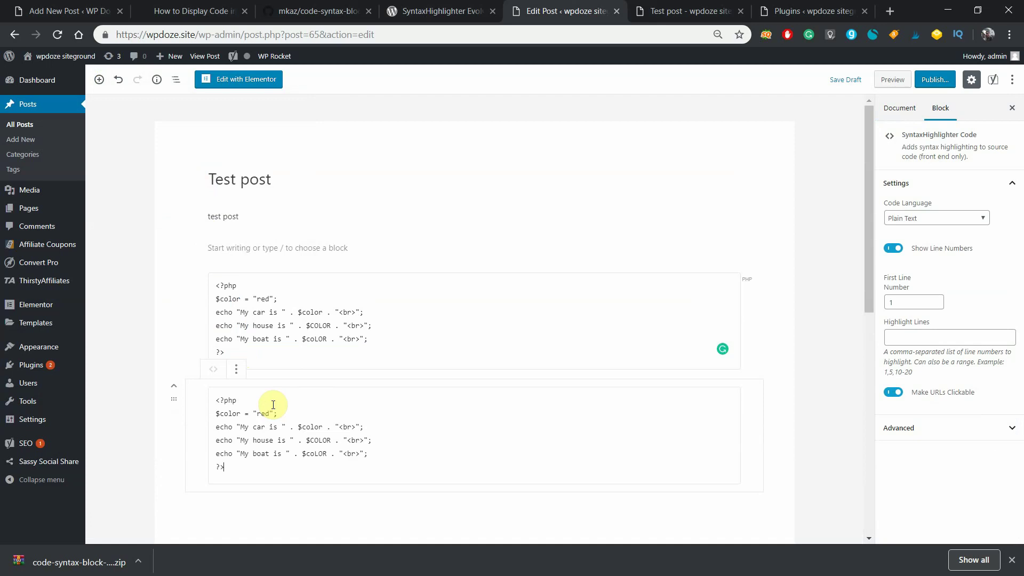
left_click(937, 219)
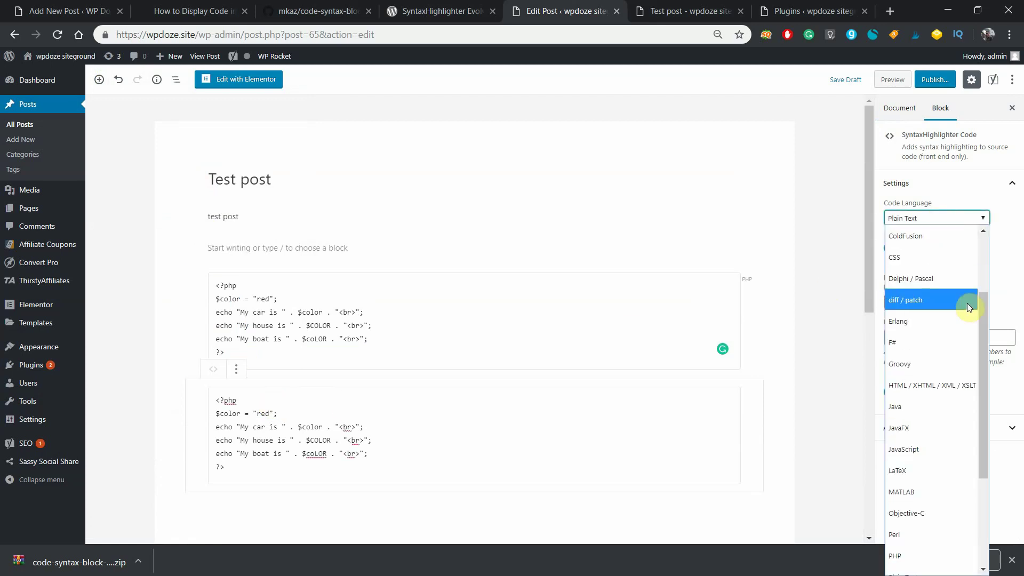
left_click_drag(984, 328, 986, 373)
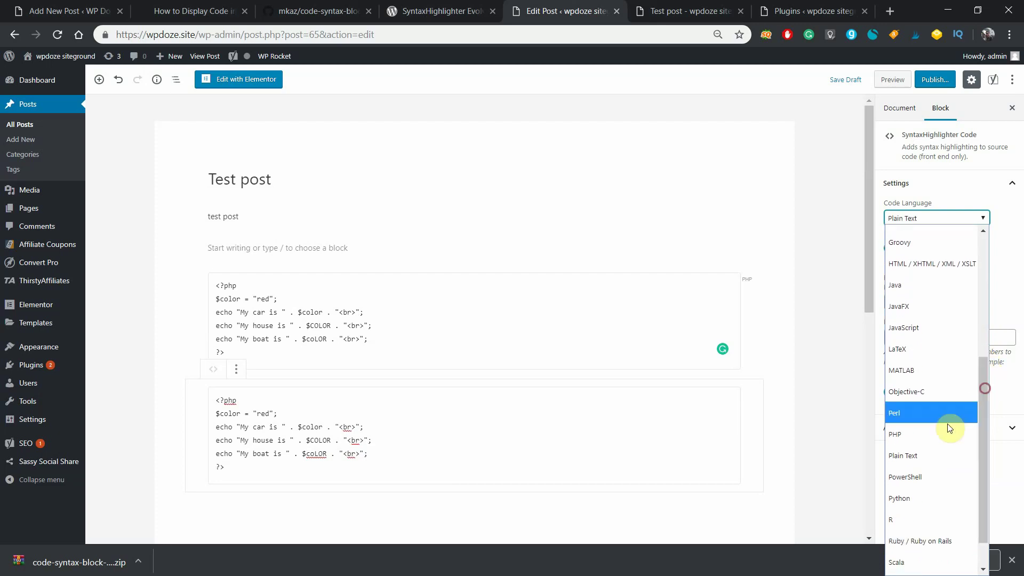
left_click(941, 367)
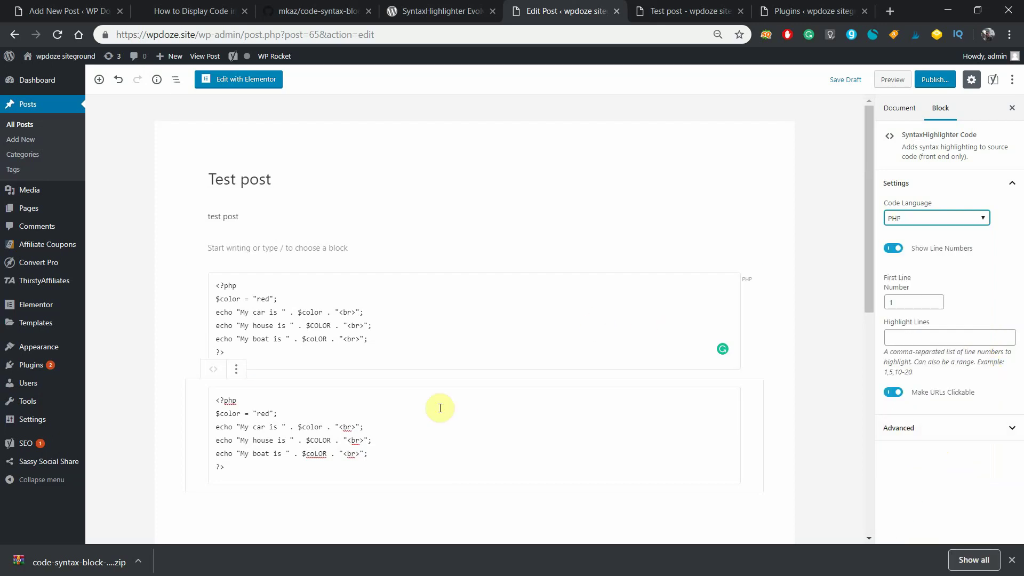
left_click(892, 249)
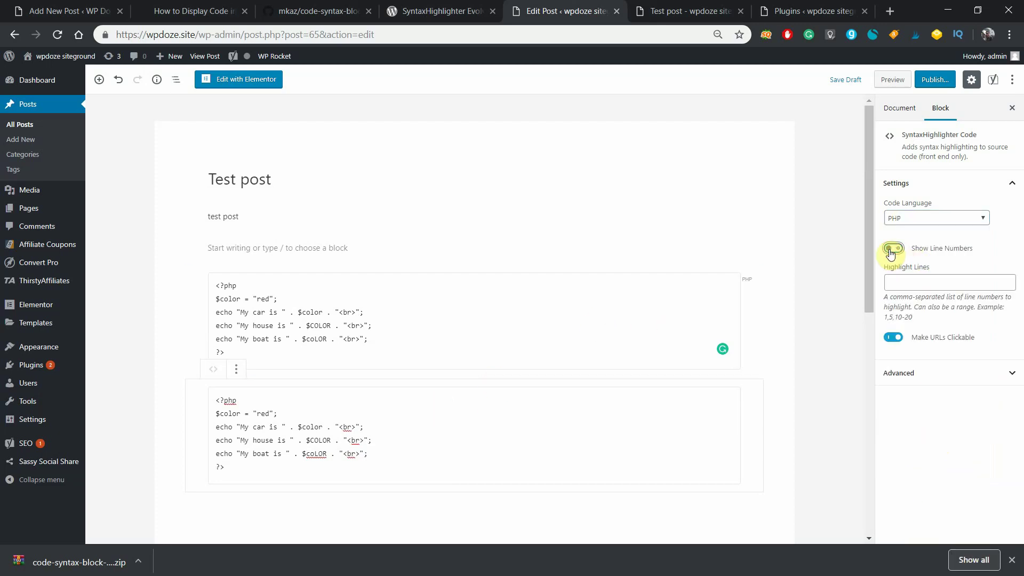
left_click(890, 249)
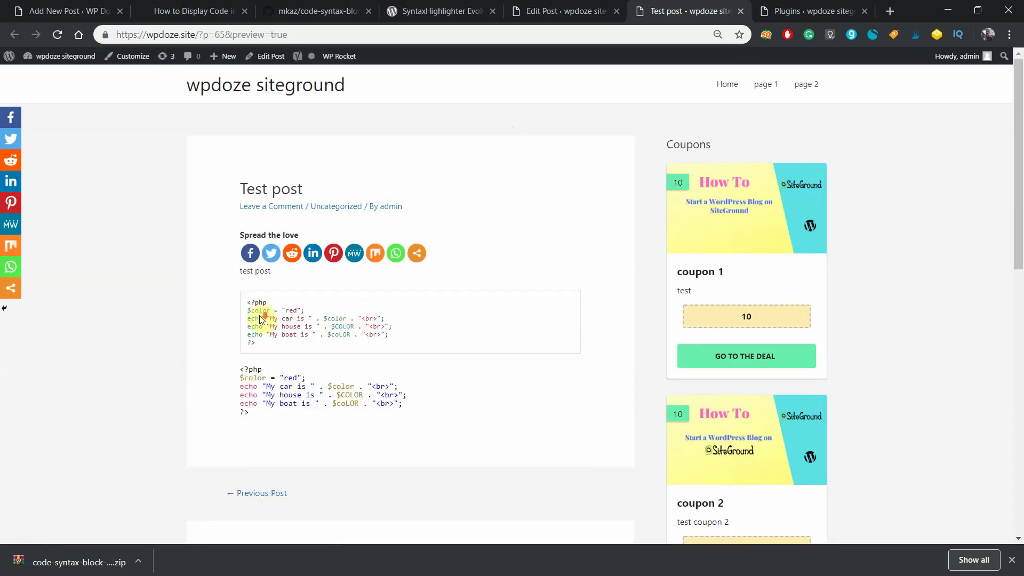
Scroll the Test post preview to compare the two highlighted PHP code blocks
scroll(266, 317, "down", 1)
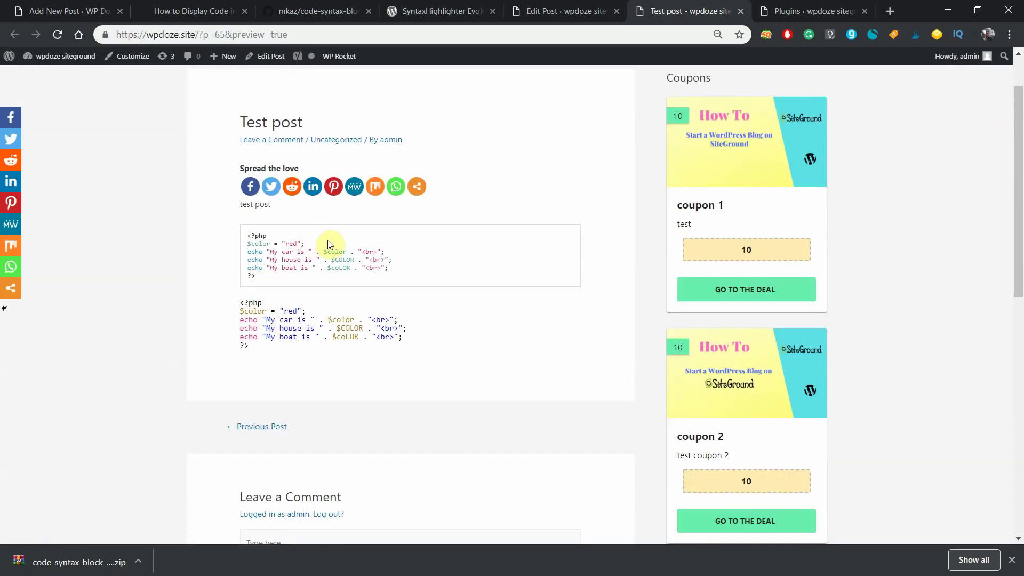